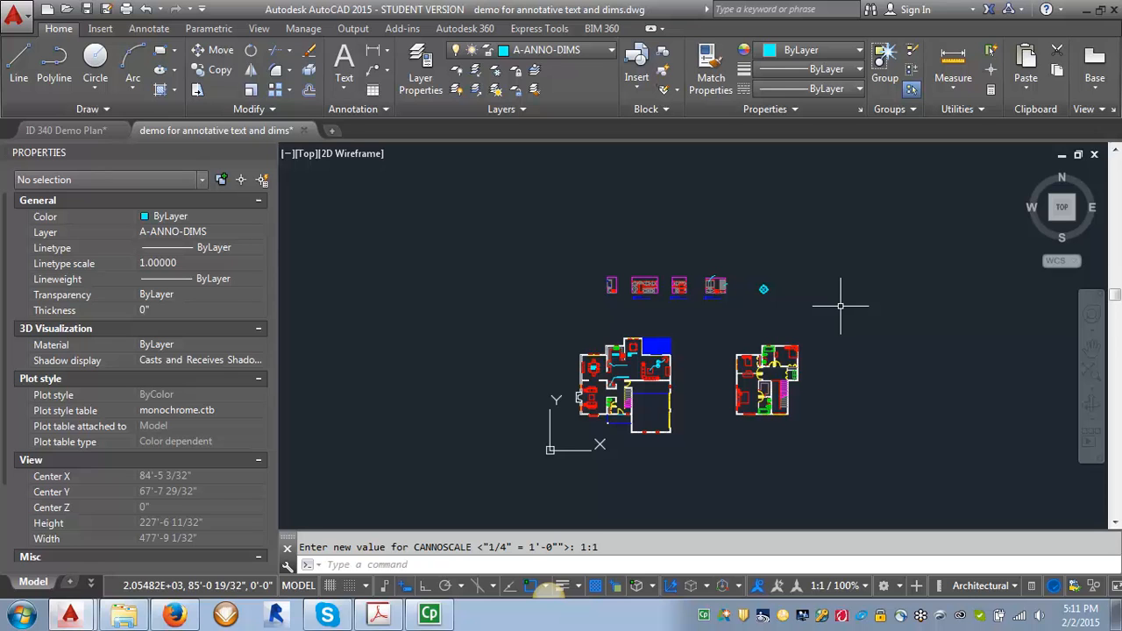
- Open the text demo layout and zoom in and out to inspect its viewports
click(91, 581)
click(105, 518)
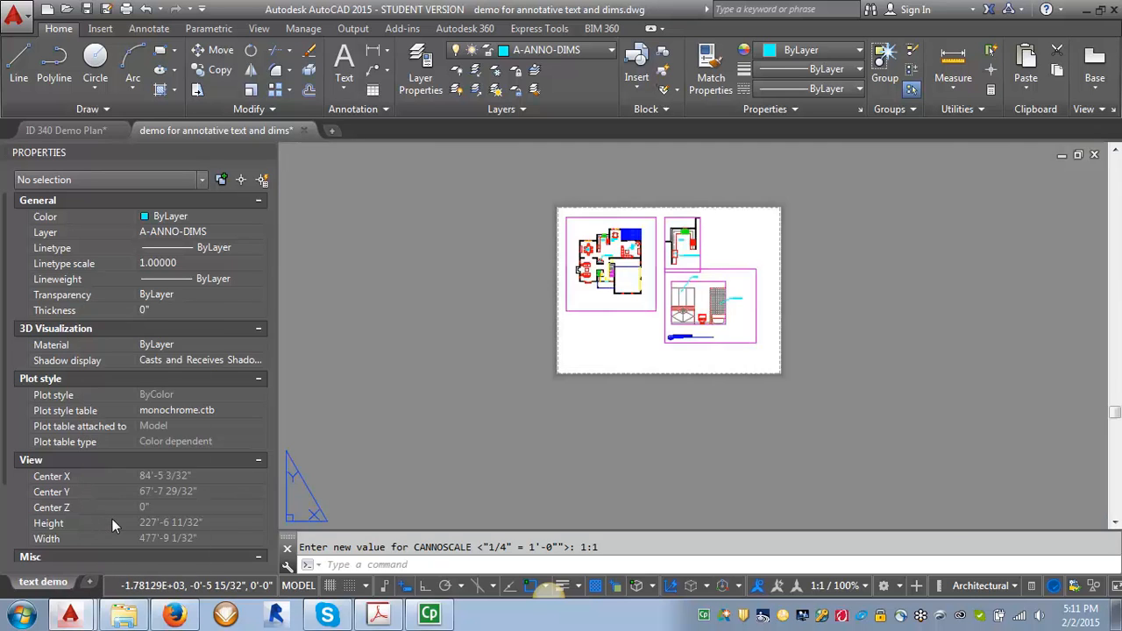
scroll(640, 211, up, 6)
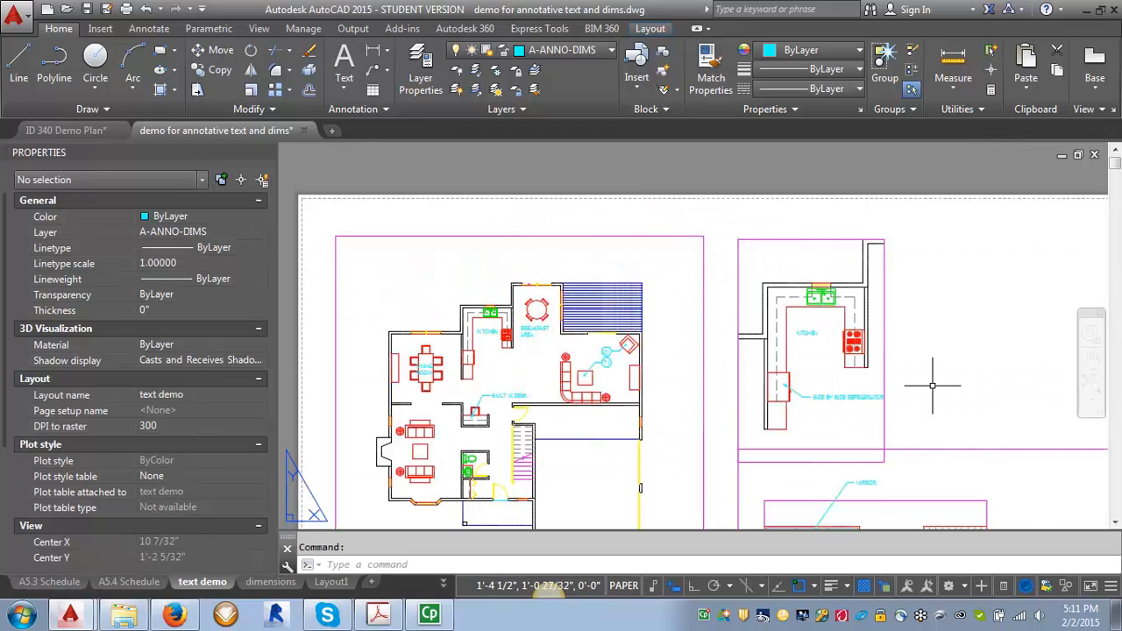
scroll(445, 263, down, 4)
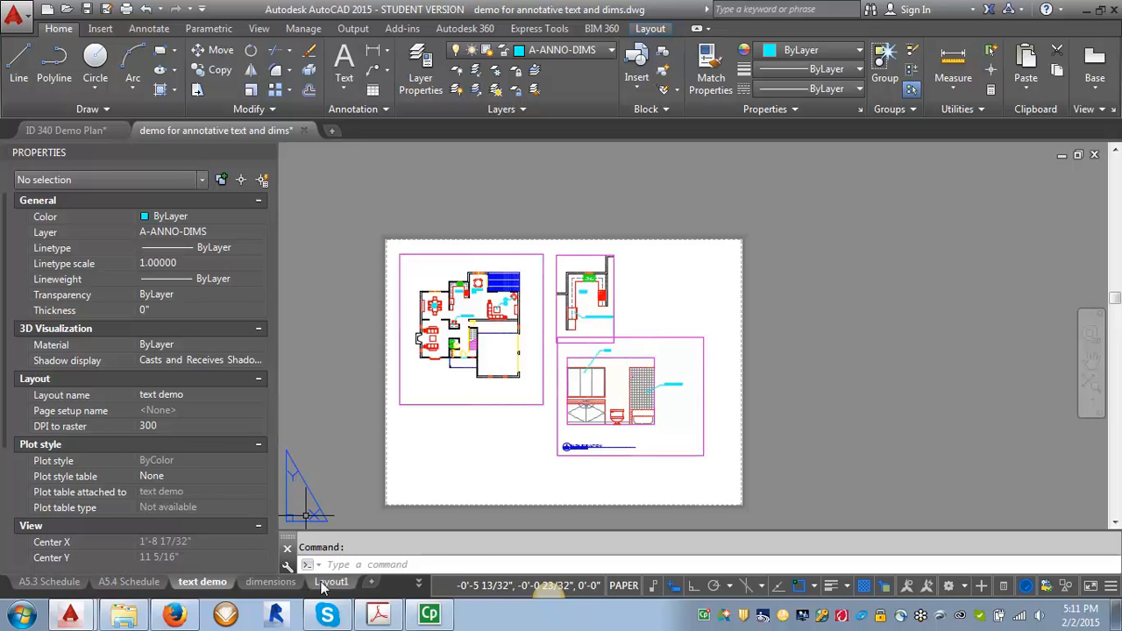
- Return to model space and set the annotation scale to 1/8" = 1'-0"
click(419, 582)
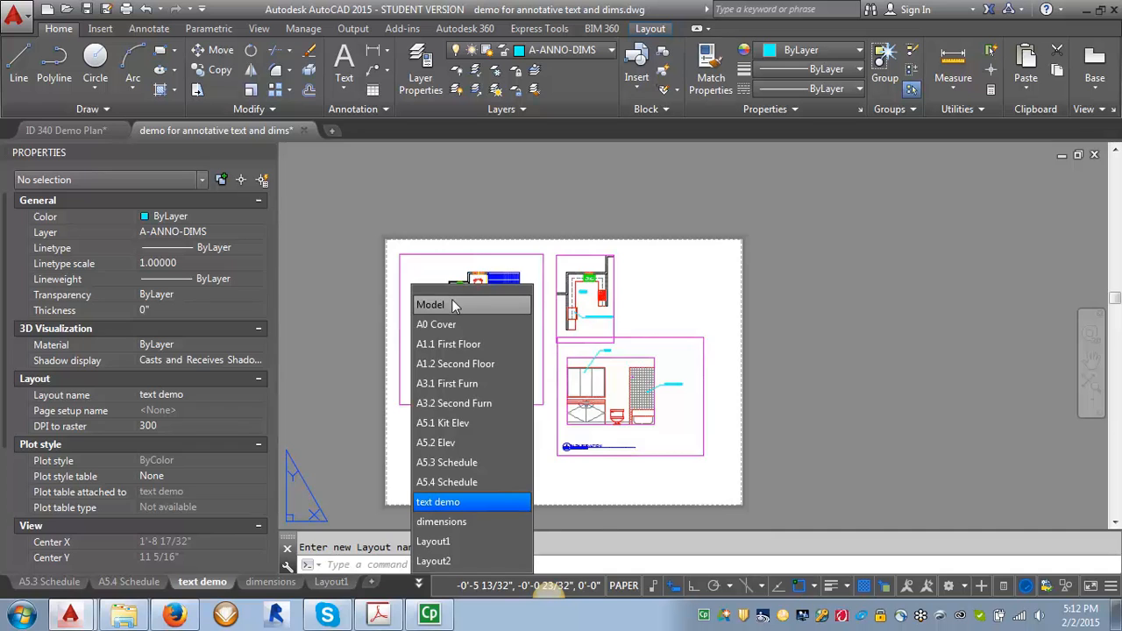
click(451, 304)
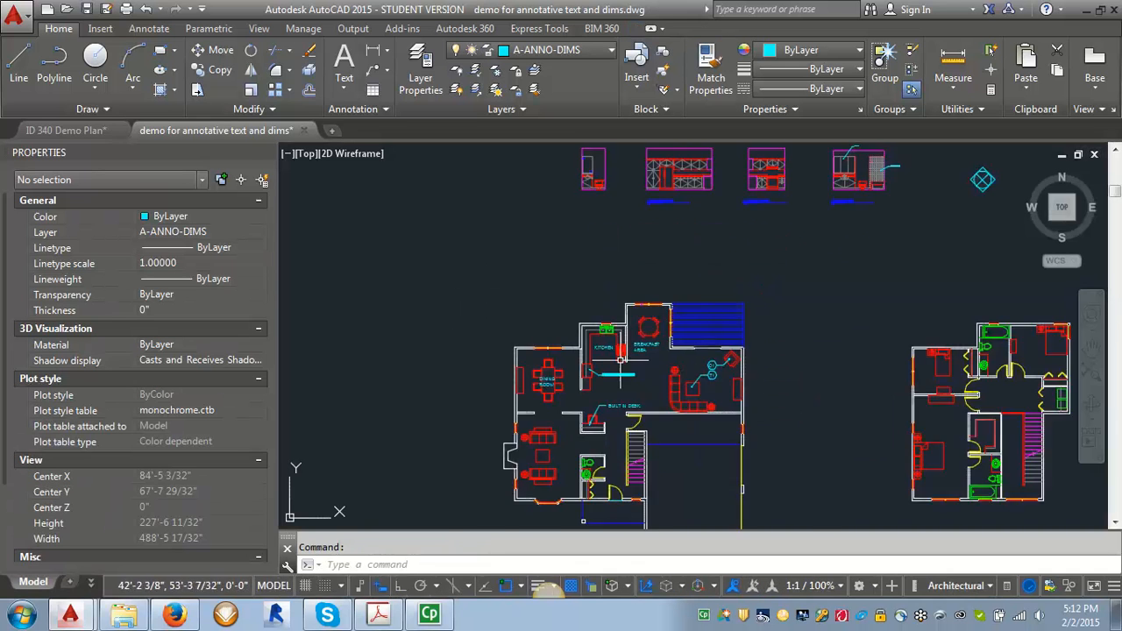
scroll(619, 359, up, 5)
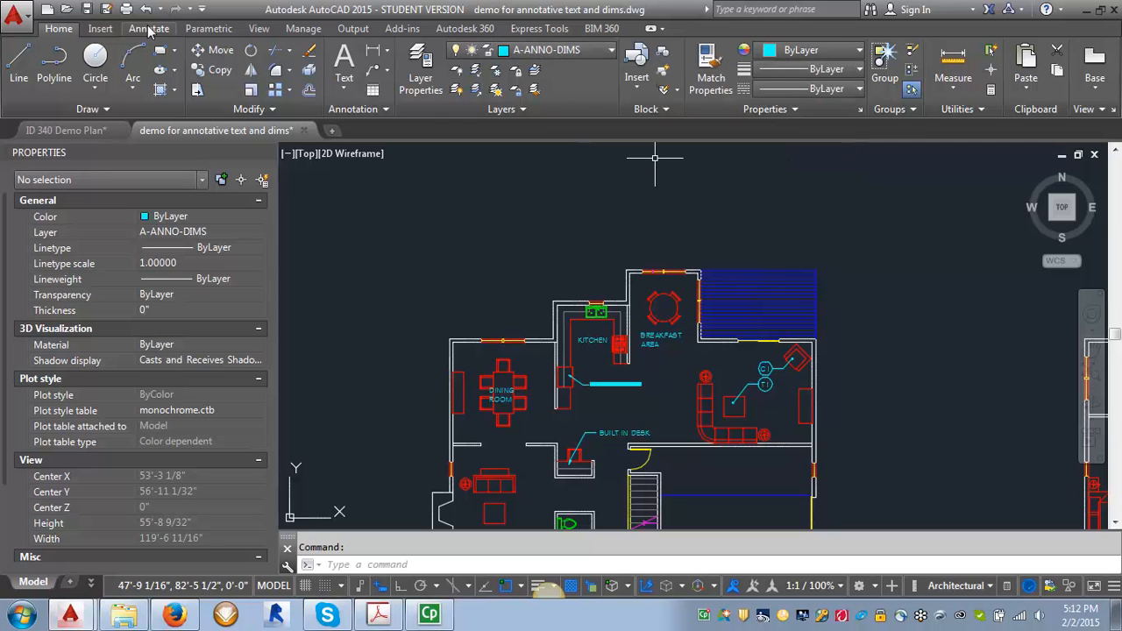
click(149, 29)
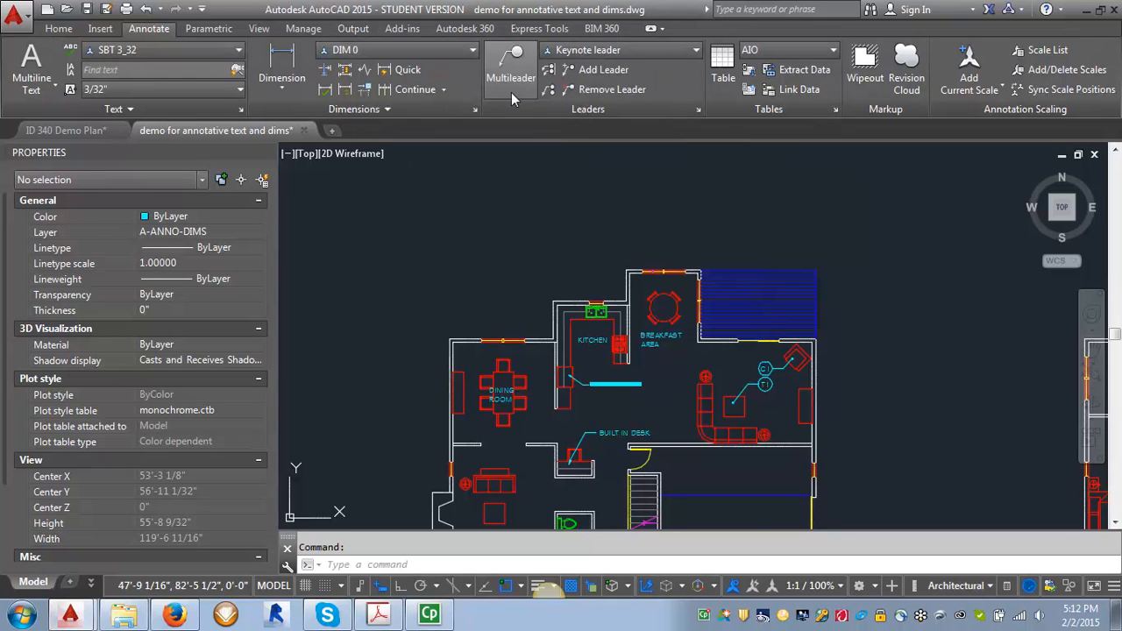
click(839, 586)
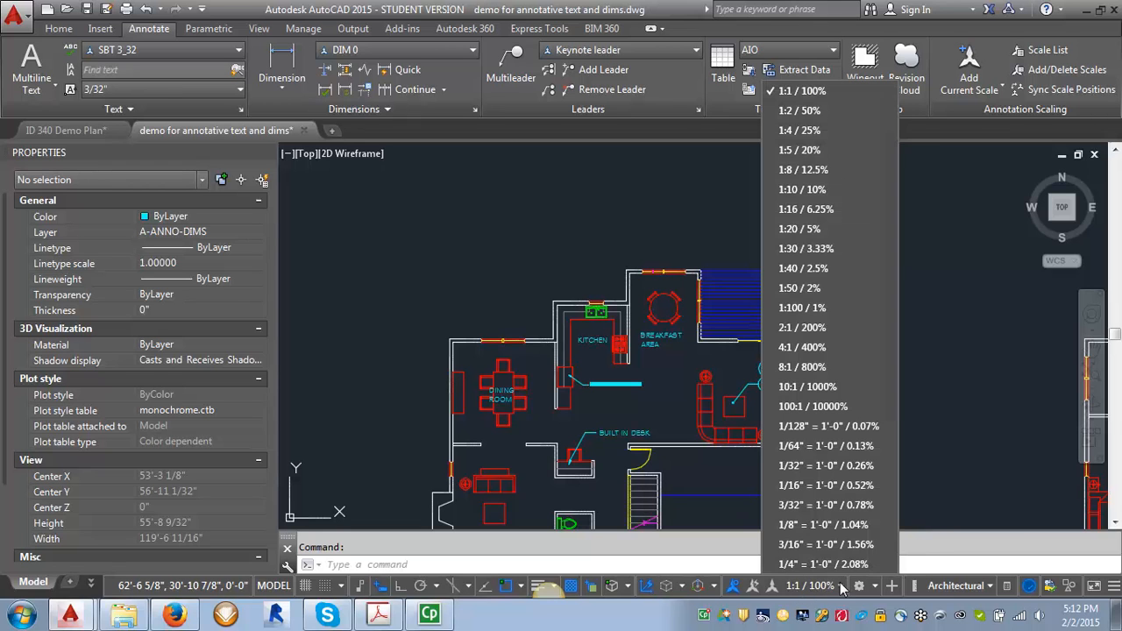
click(822, 525)
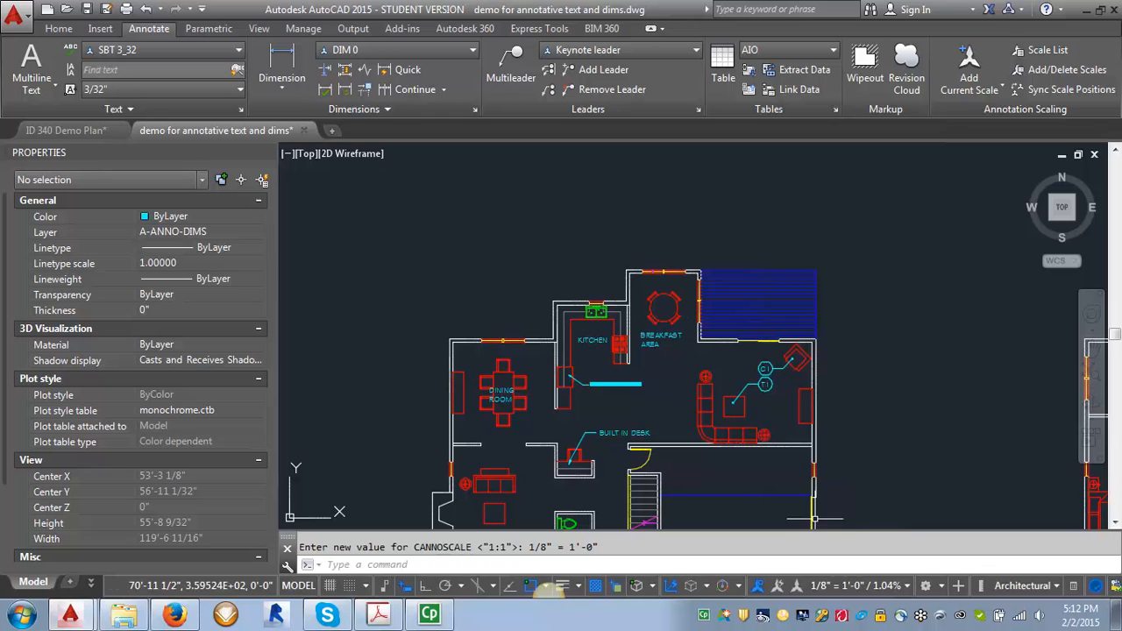
- Add a linear dimension across the kitchen's upper wall, placed above the plan
scroll(622, 285, up, 4)
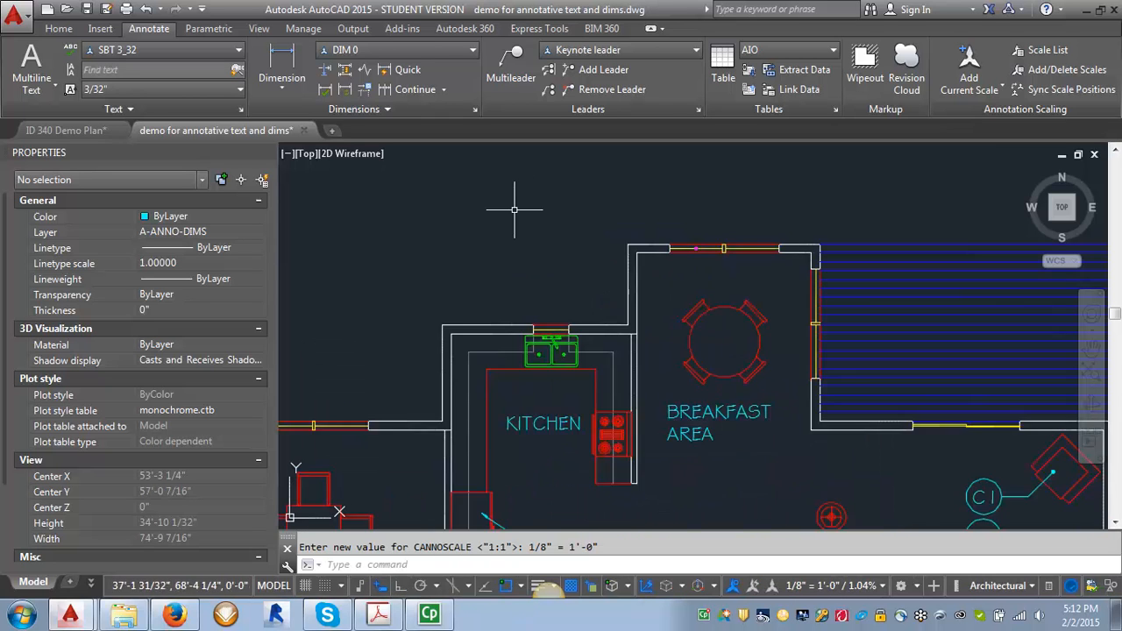
scroll(514, 209, up, 2)
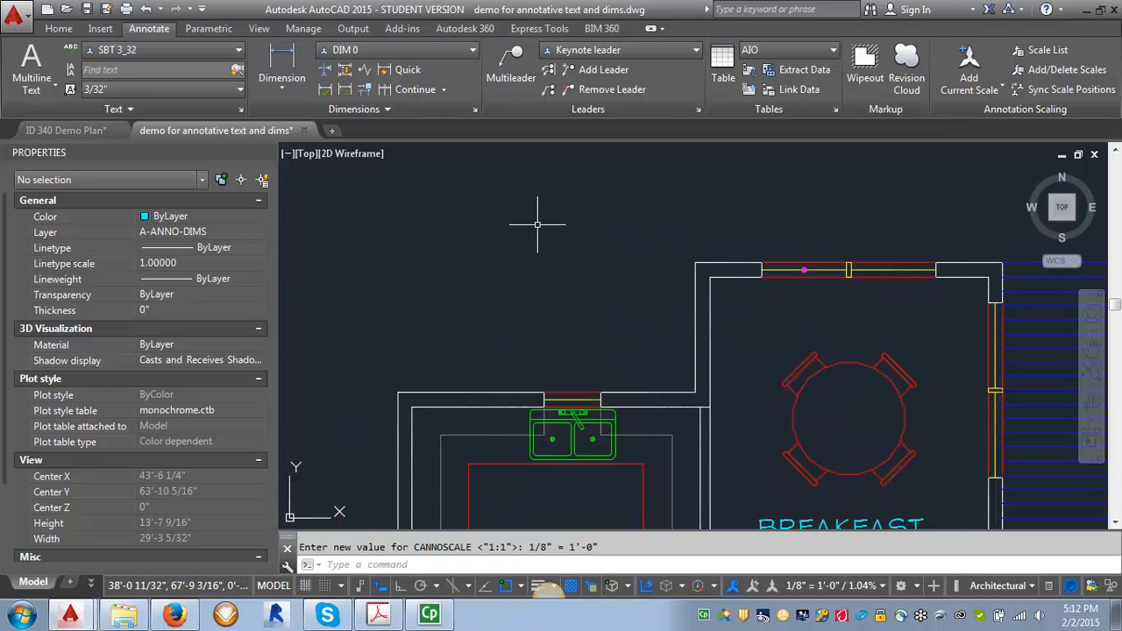
click(282, 56)
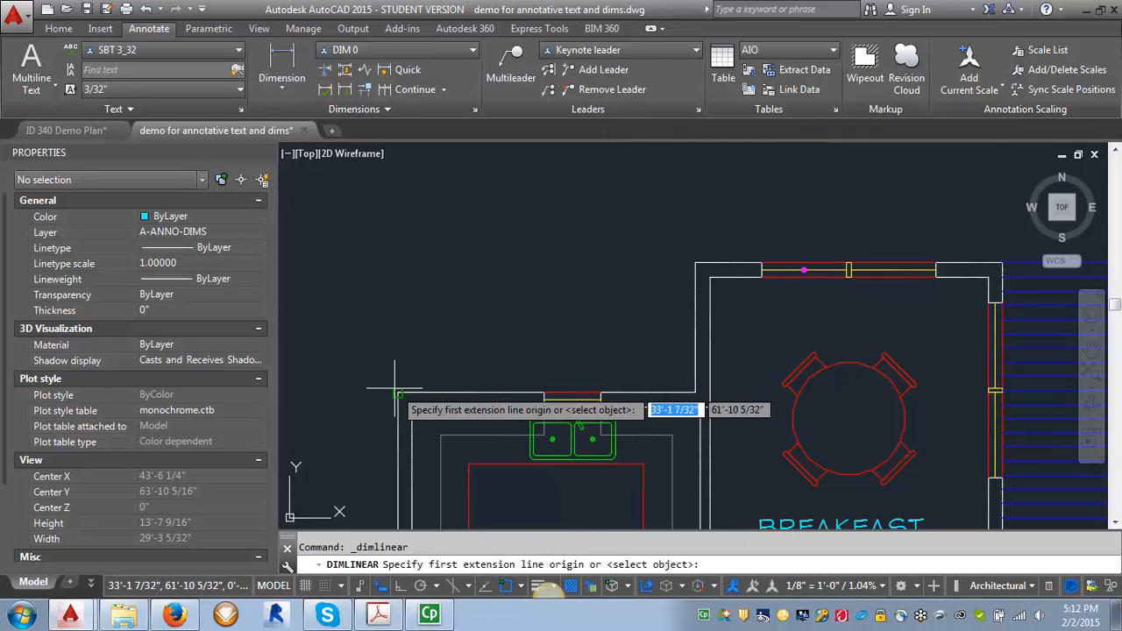
click(398, 393)
click(695, 392)
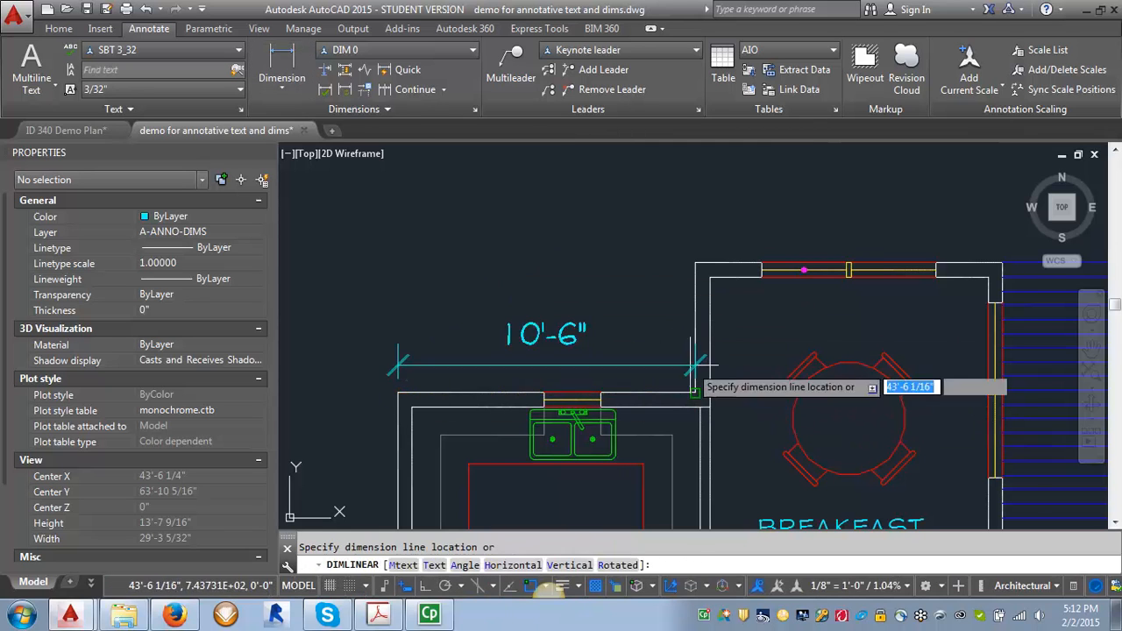
click(611, 186)
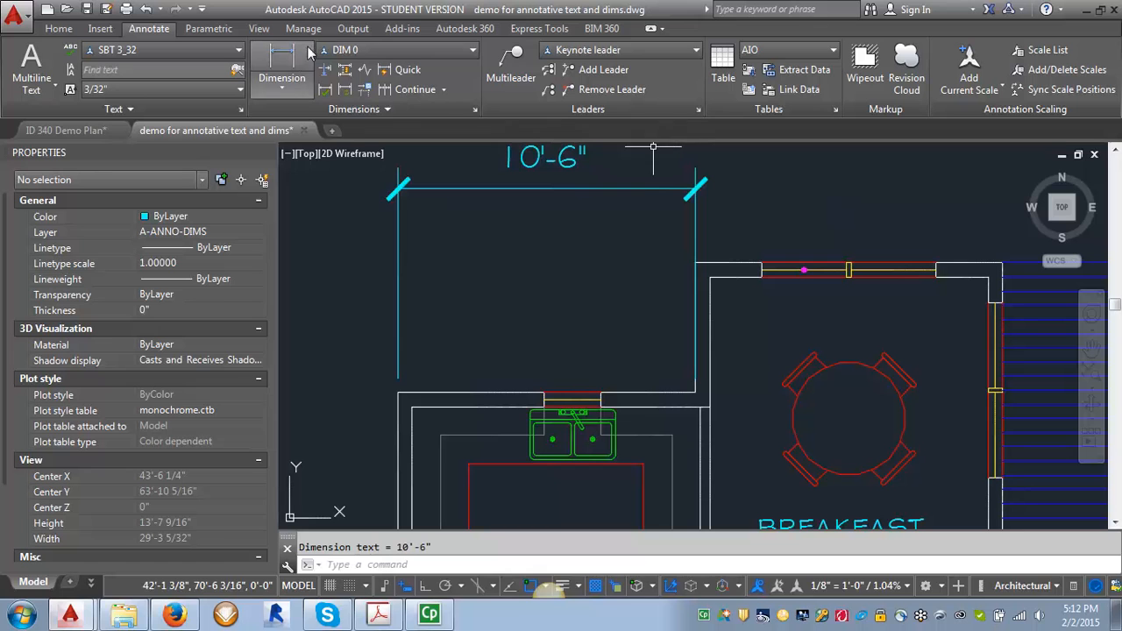
- Continue the dimension string with two more dimensions across the breakfast area's upper walls
click(282, 83)
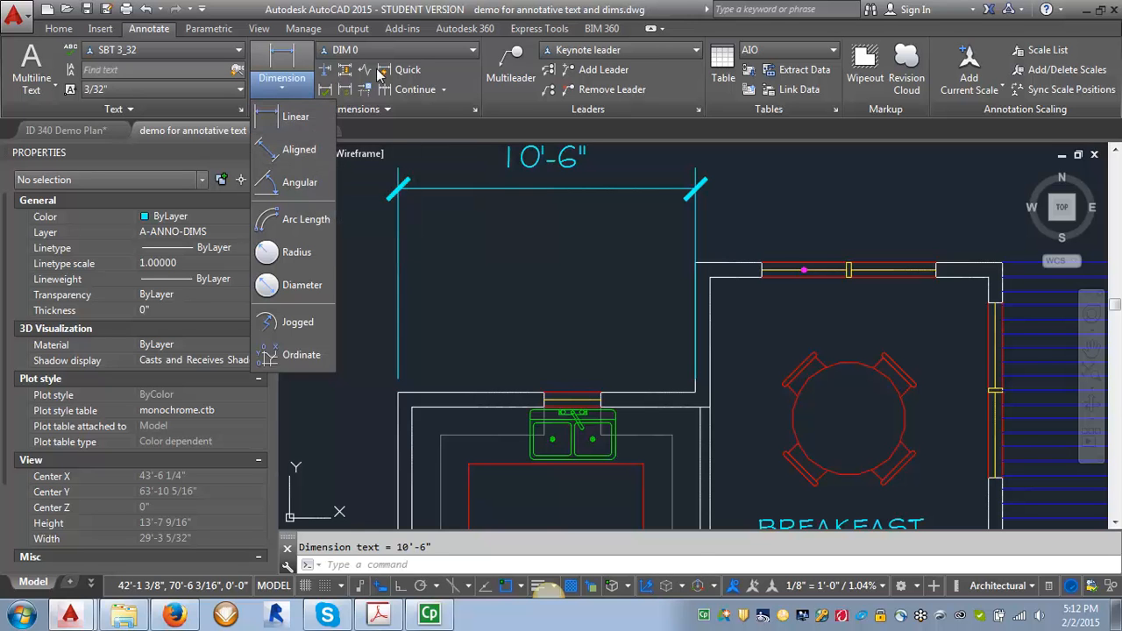
click(394, 91)
scroll(500, 350, down, 3)
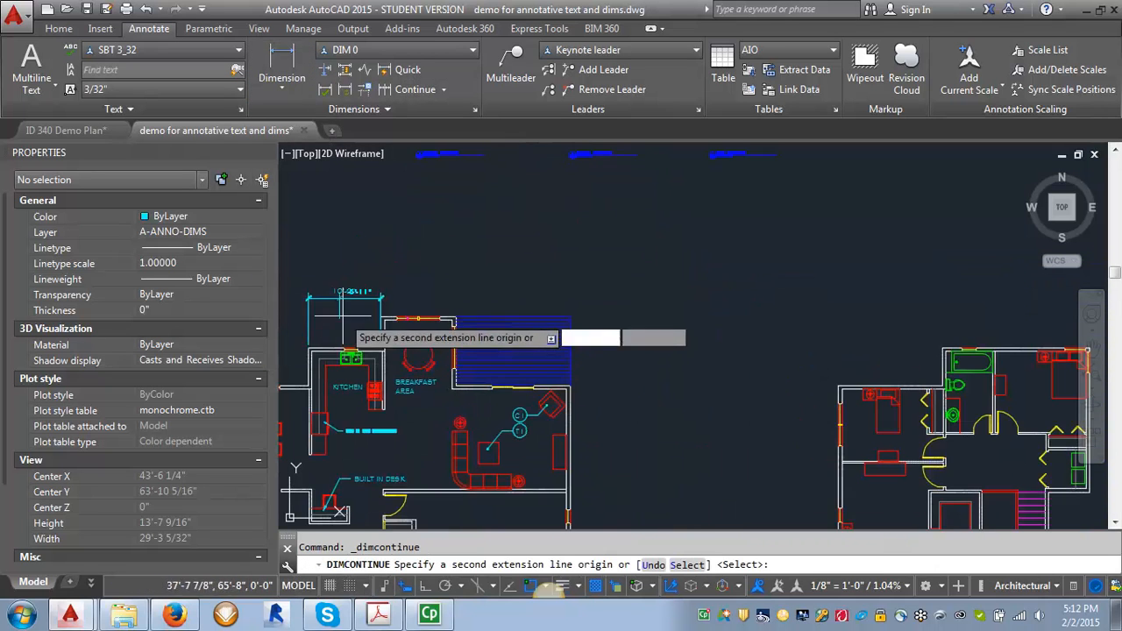
scroll(548, 351, up, 3)
click(593, 349)
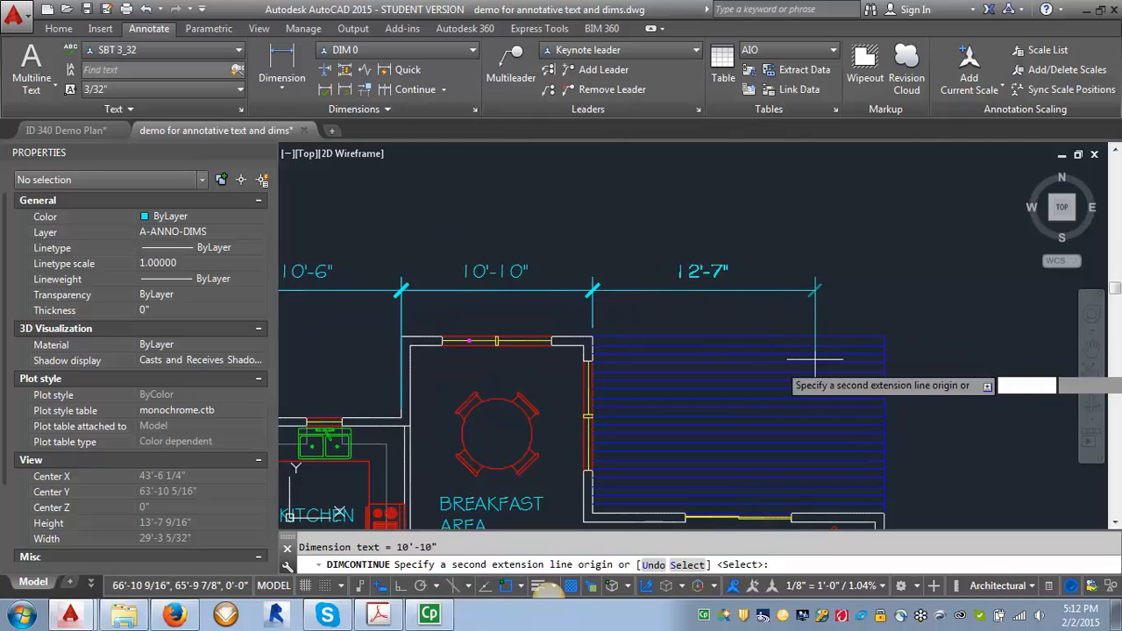
click(884, 513)
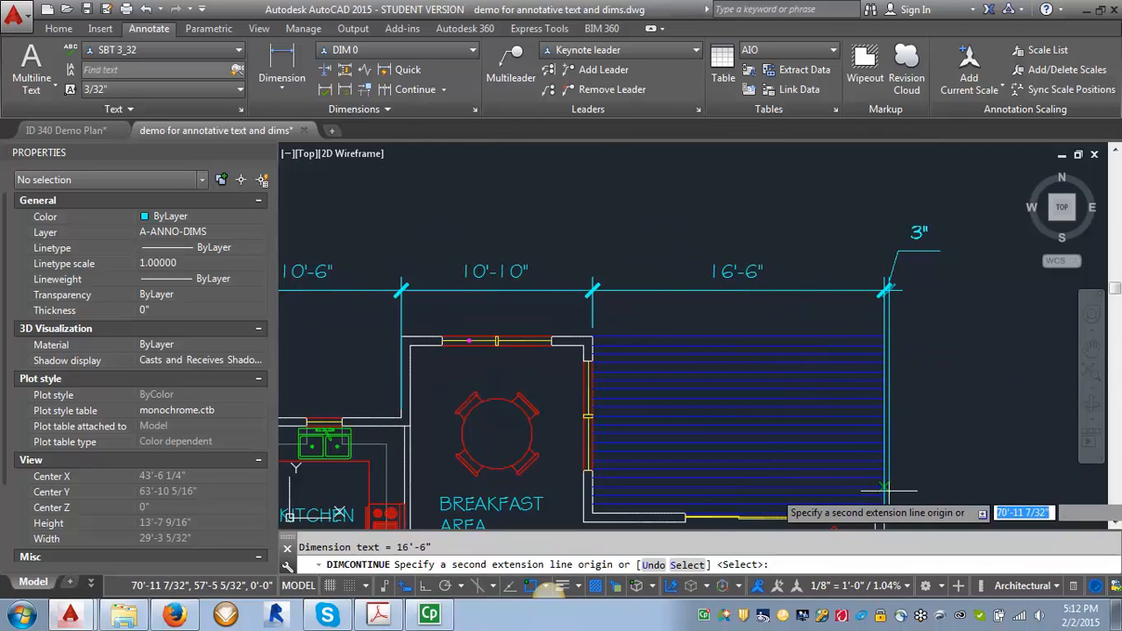
key(Return)
key(Return)
- Add a vertical linear dimension along the kitchen's left wall jog, placed to its left
scroll(886, 268, down, 3)
scroll(627, 369, up, 2)
scroll(626, 369, up, 4)
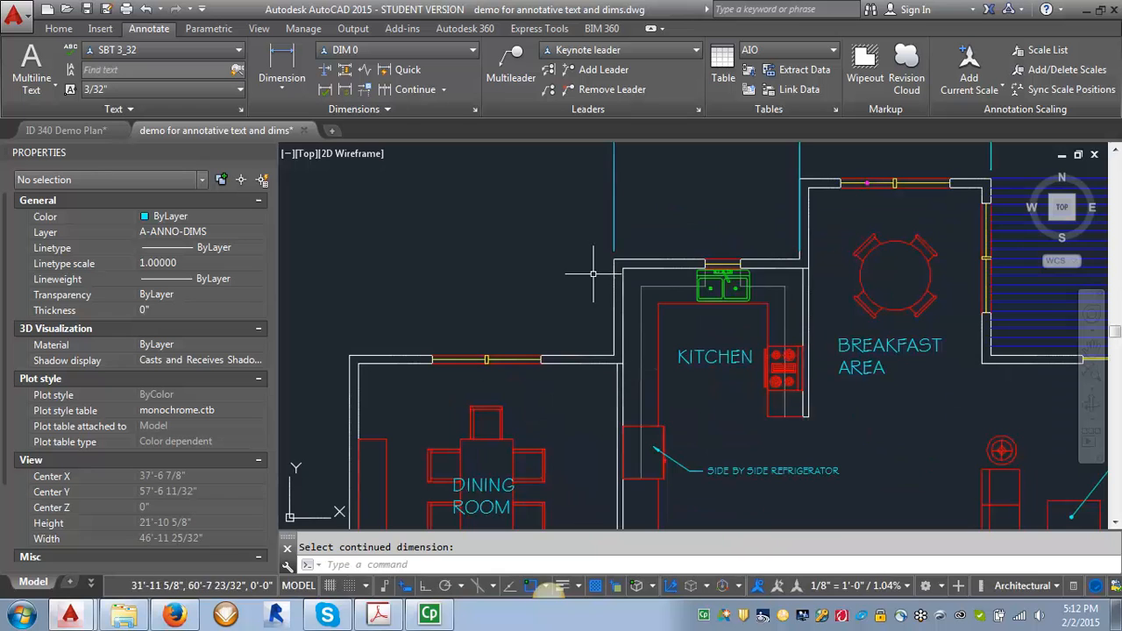
click(281, 66)
click(615, 261)
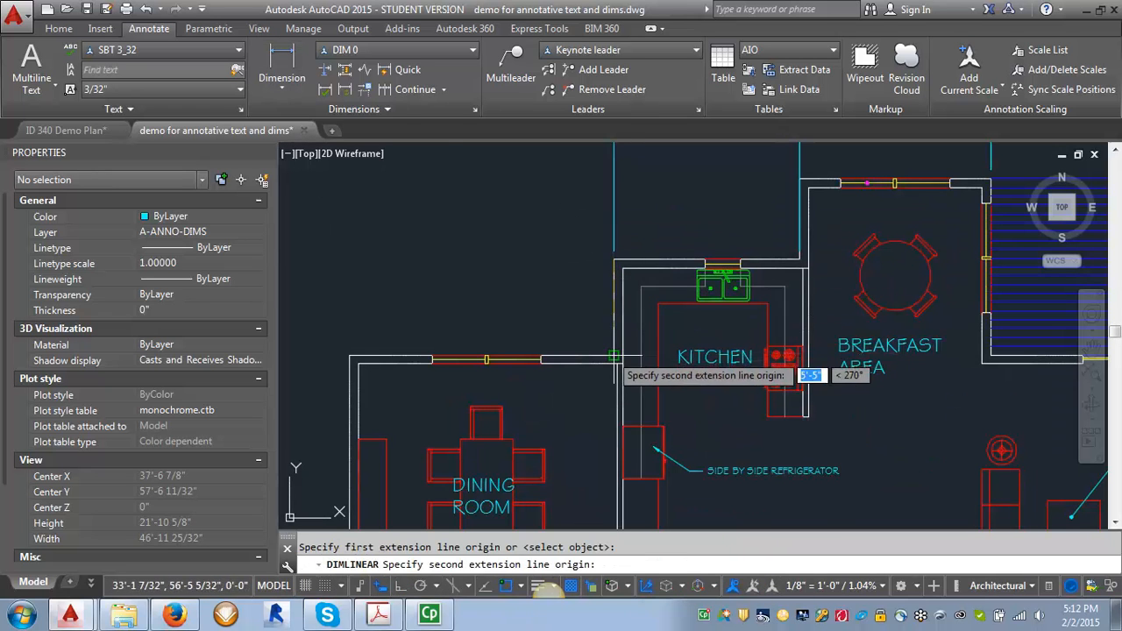
click(615, 359)
click(558, 263)
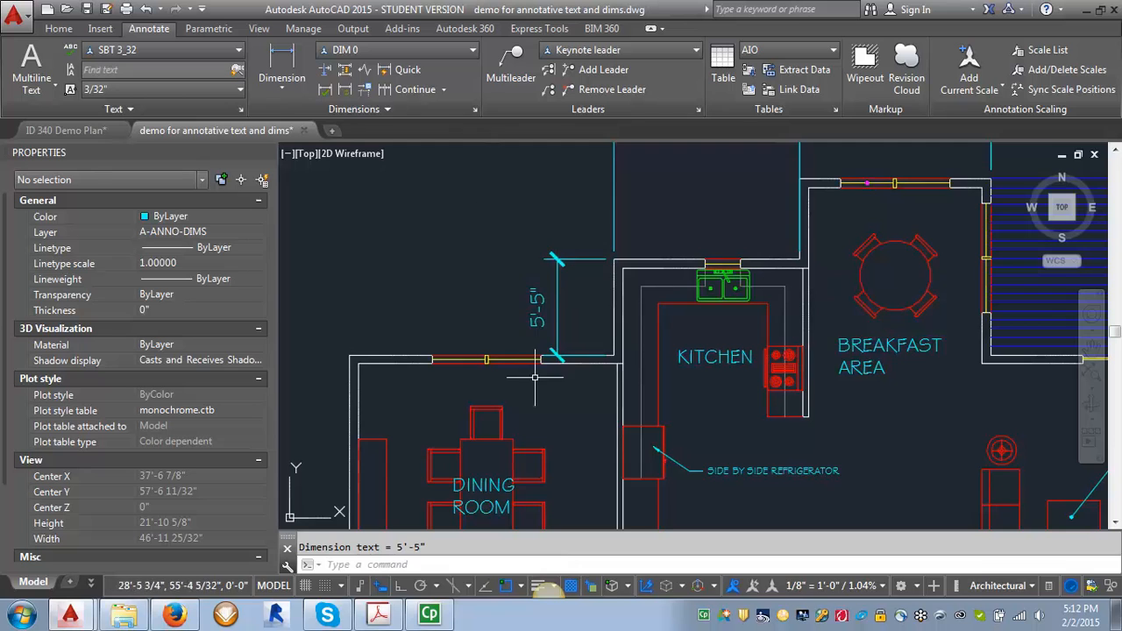
- Set the annotation scale to 1/4" = 1'-0"
scroll(536, 375, down, 2)
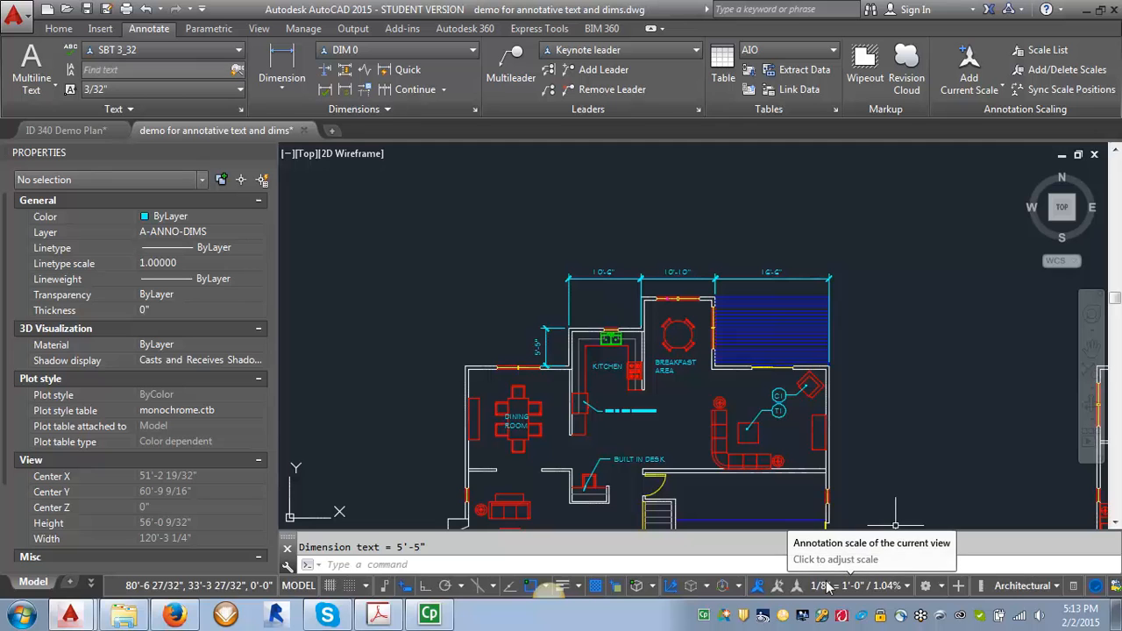
click(908, 591)
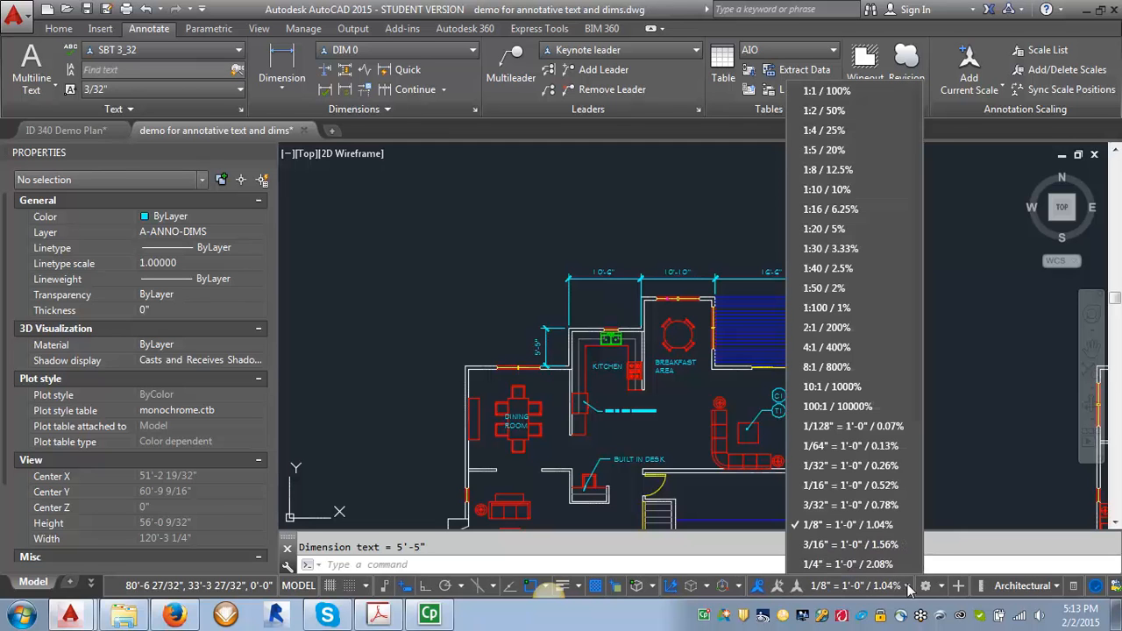
click(854, 563)
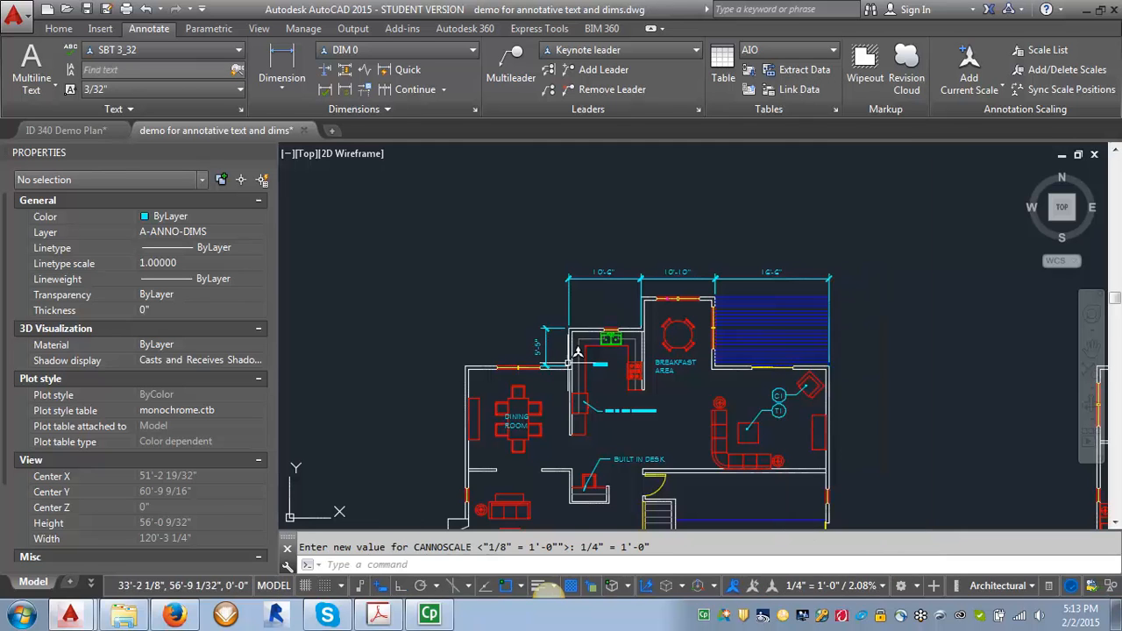
- Add a vertical linear dimension along the refrigerator's right side
scroll(580, 419, up, 6)
scroll(593, 333, down, 3)
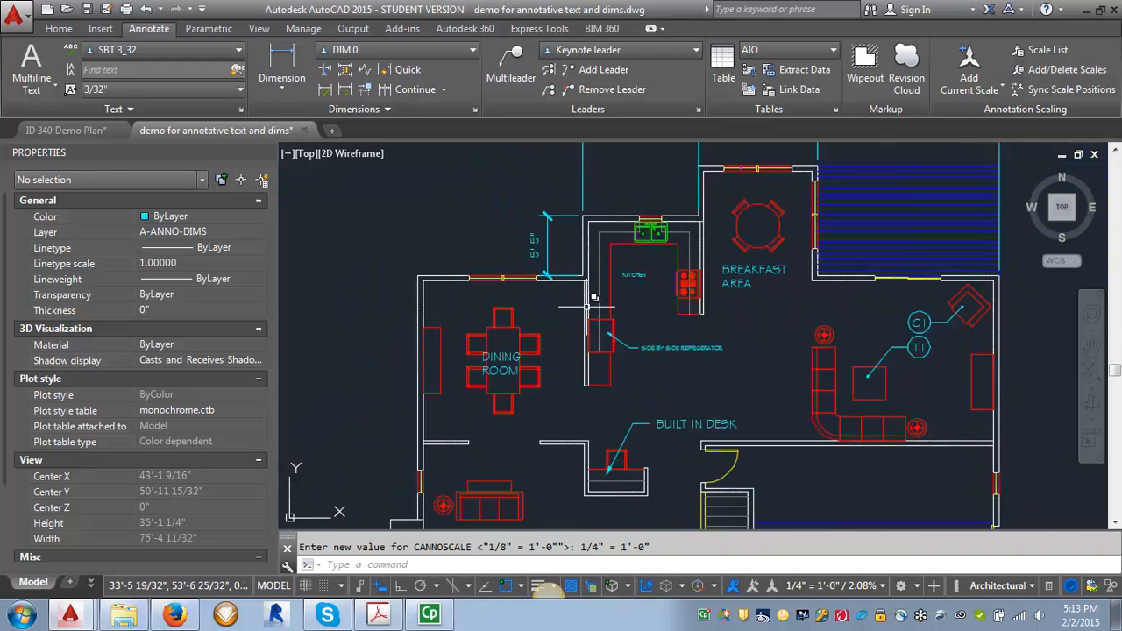
scroll(572, 214, up, 1)
click(281, 61)
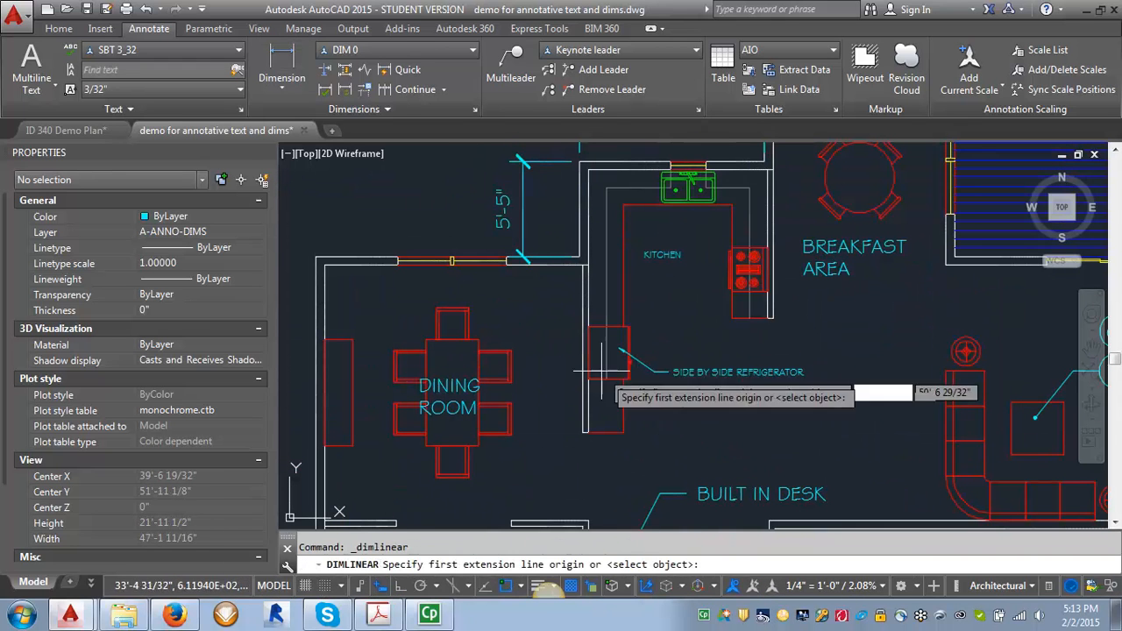
click(624, 430)
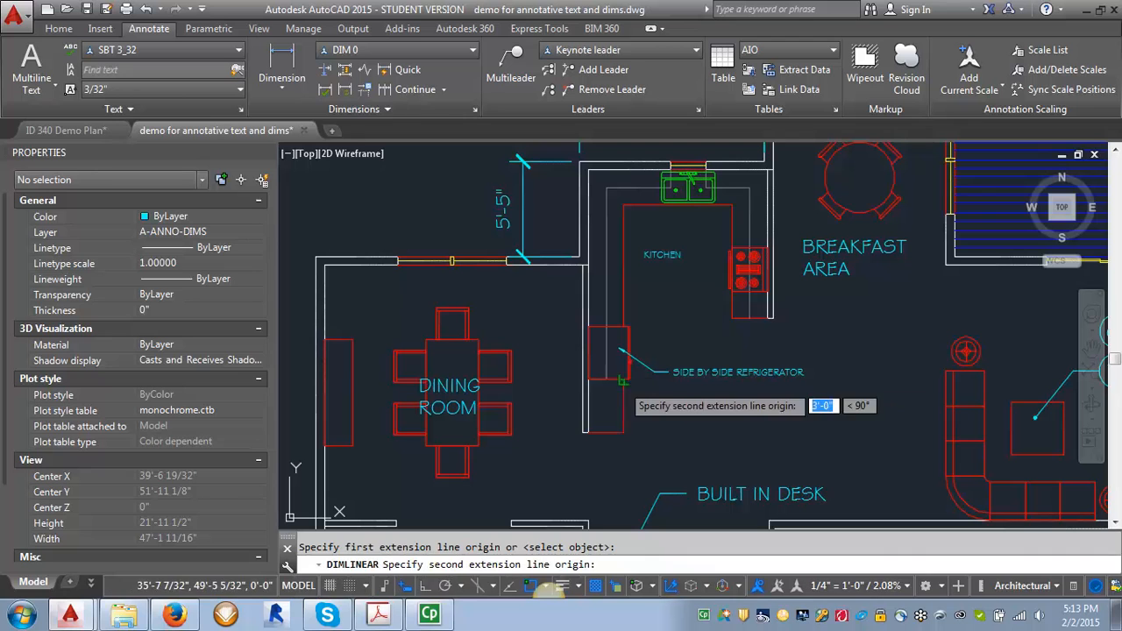
click(629, 379)
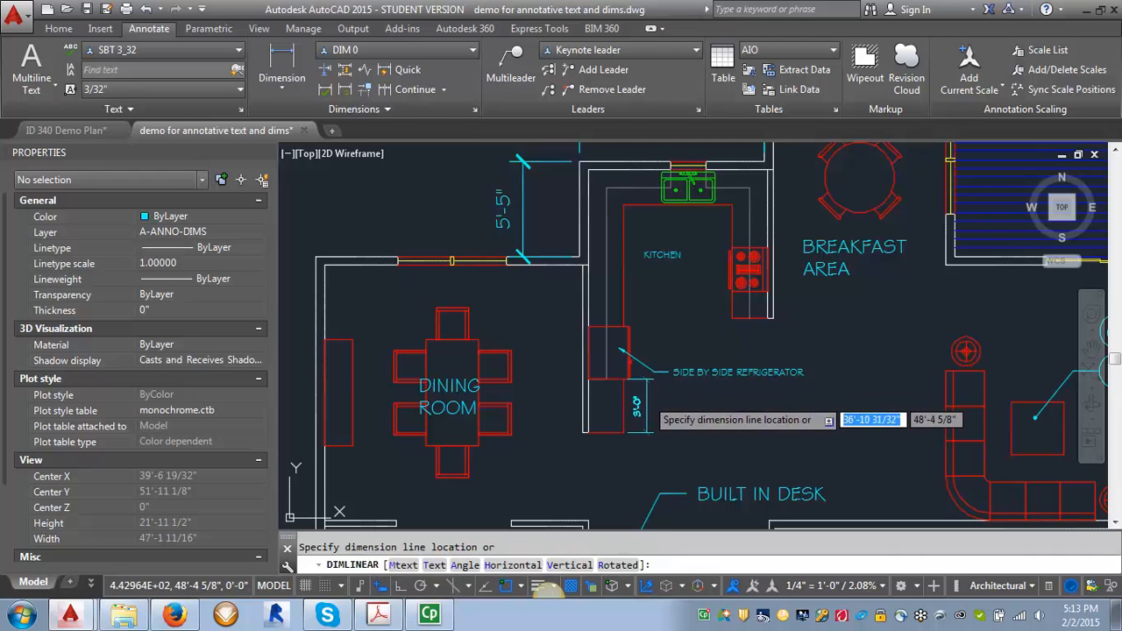
click(648, 419)
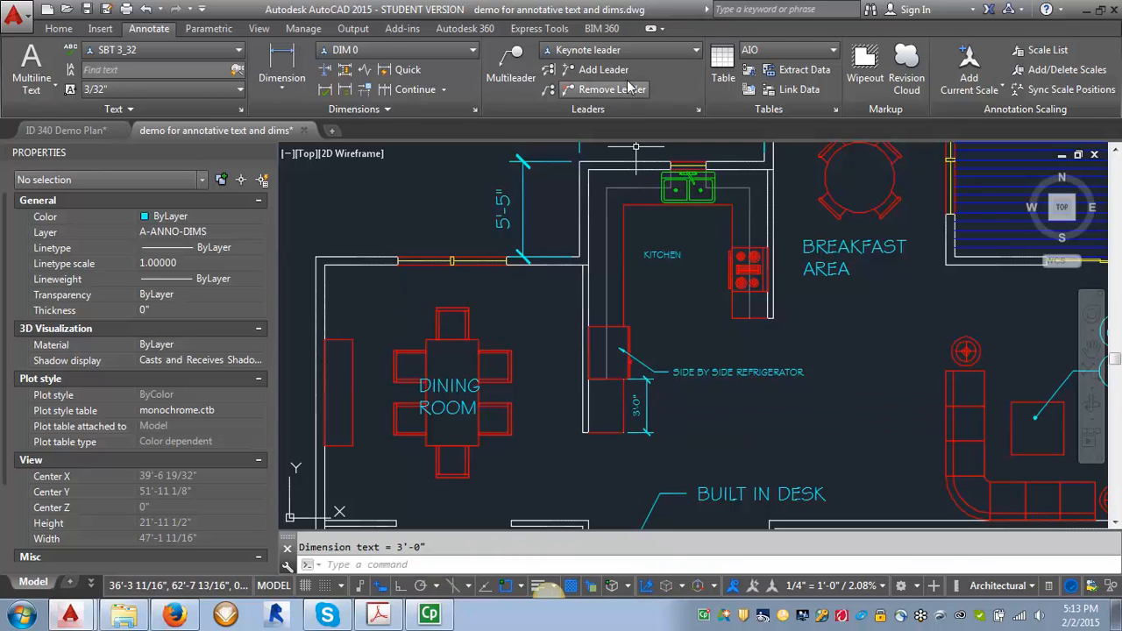
- Continue the vertical dimension string upward with two more dimensions along the kitchen counter
click(390, 90)
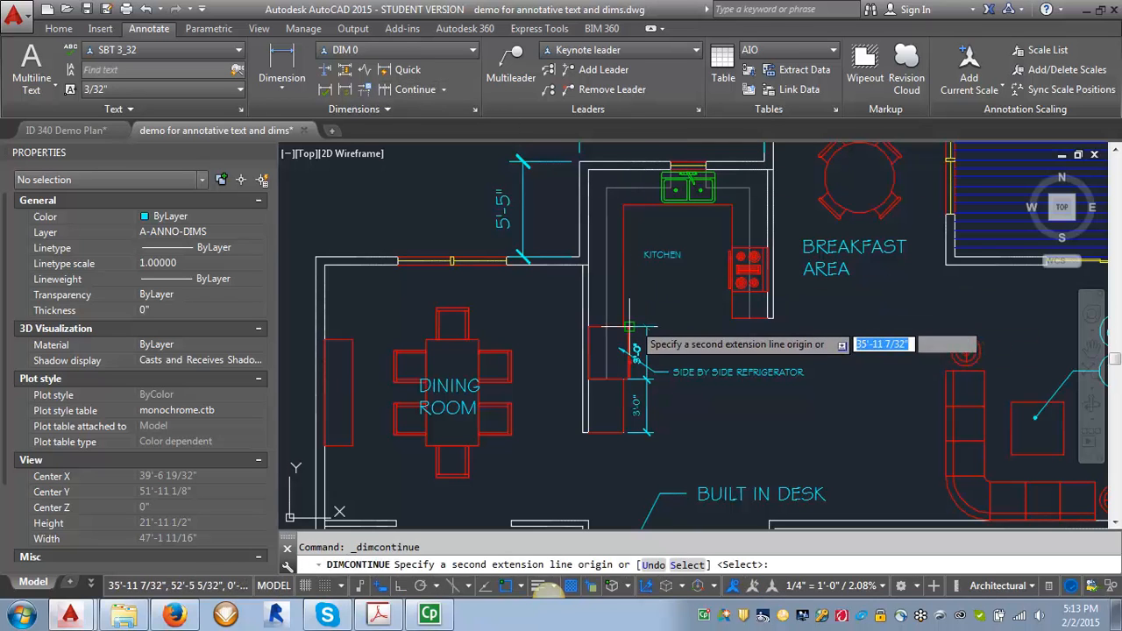
click(630, 328)
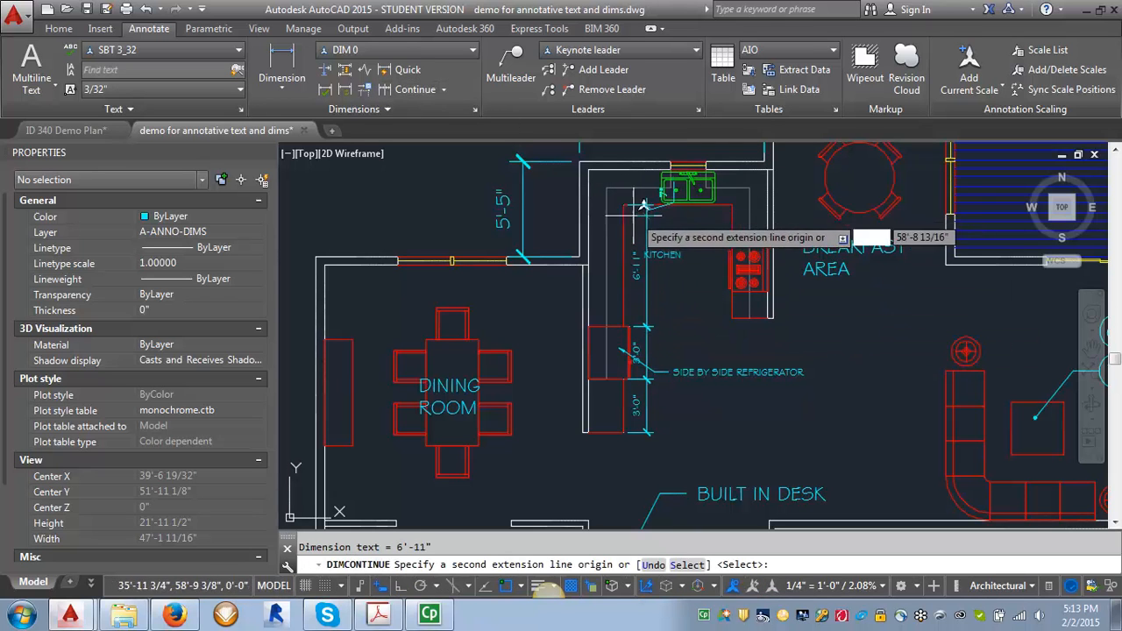
click(639, 168)
key(Return)
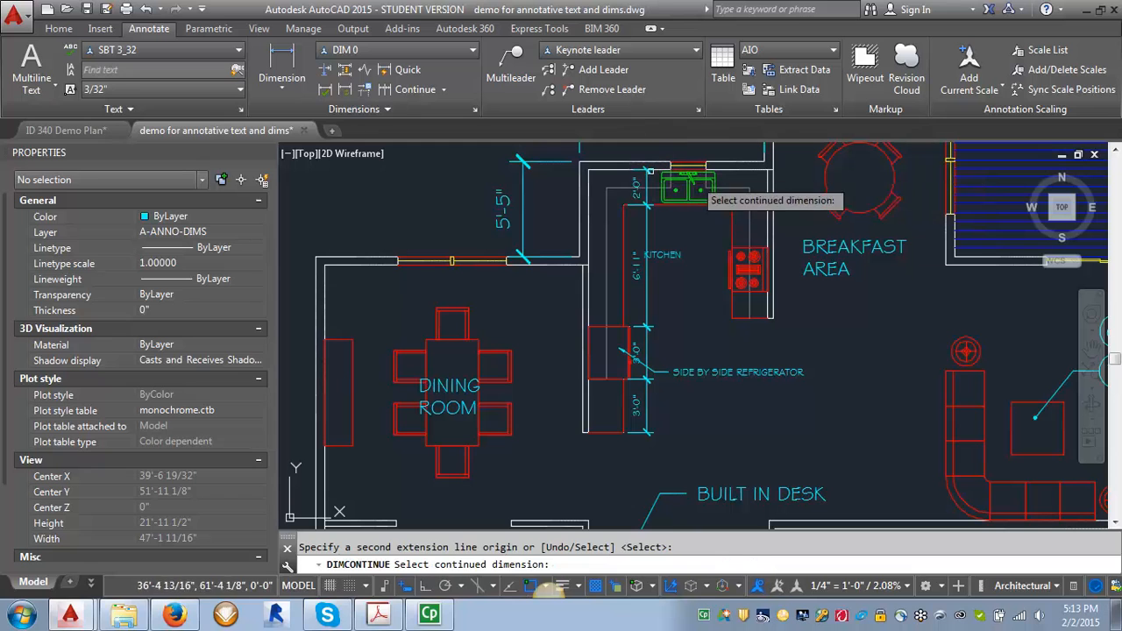
key(Escape)
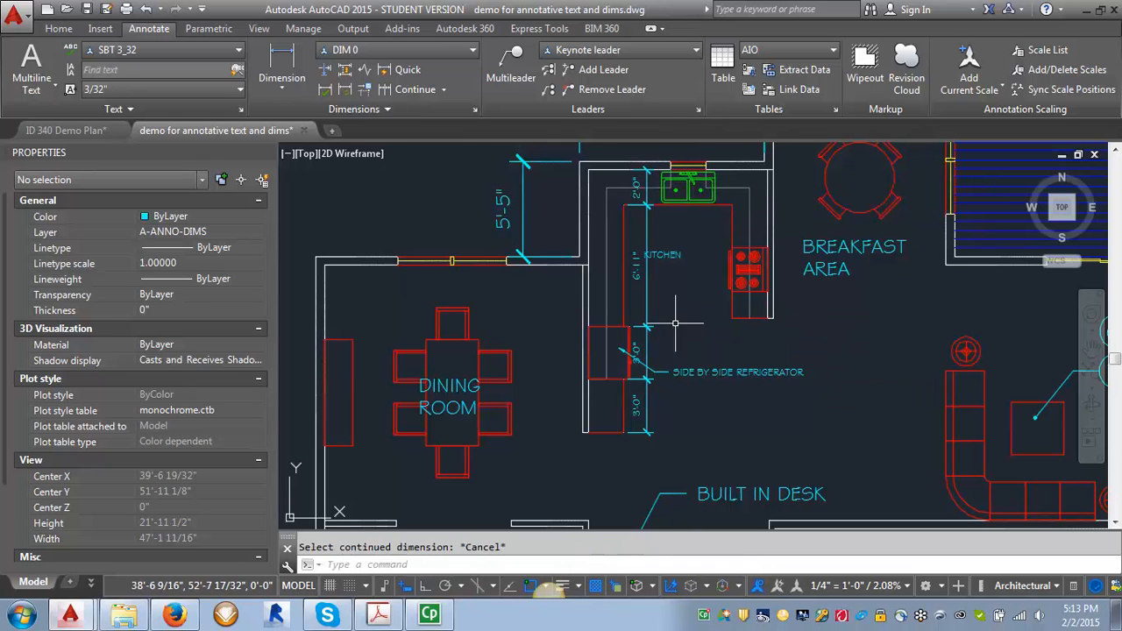
- Move the SIDE BY SIDE REFRIGERATOR leader text slightly down and to the right
scroll(707, 390, up, 2)
click(721, 335)
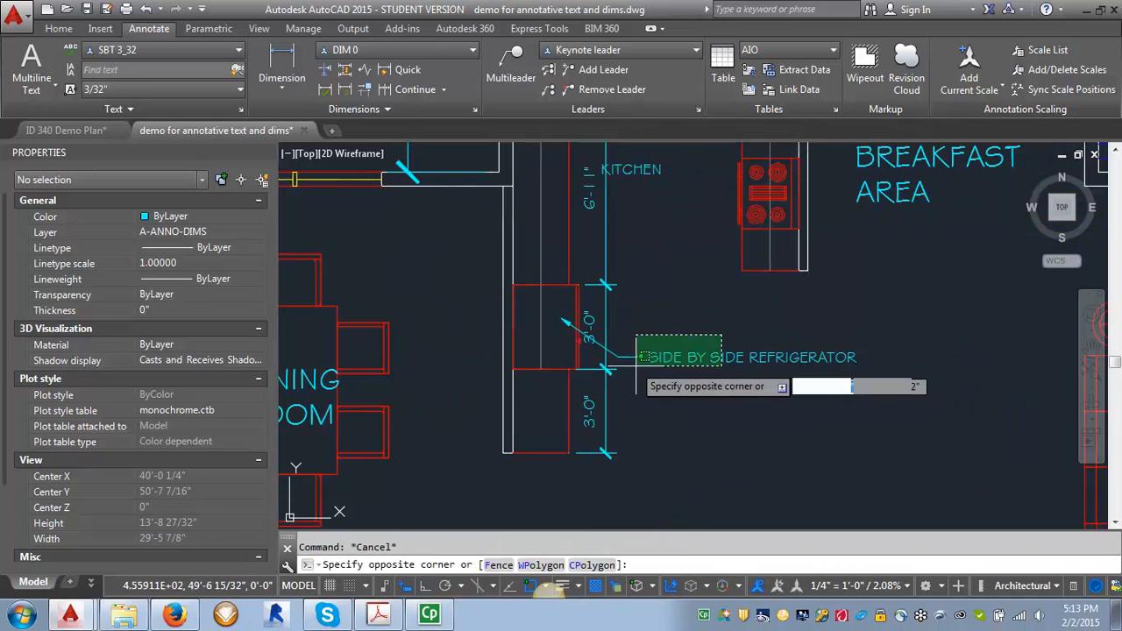
click(648, 372)
text(m)
key(Return)
click(728, 409)
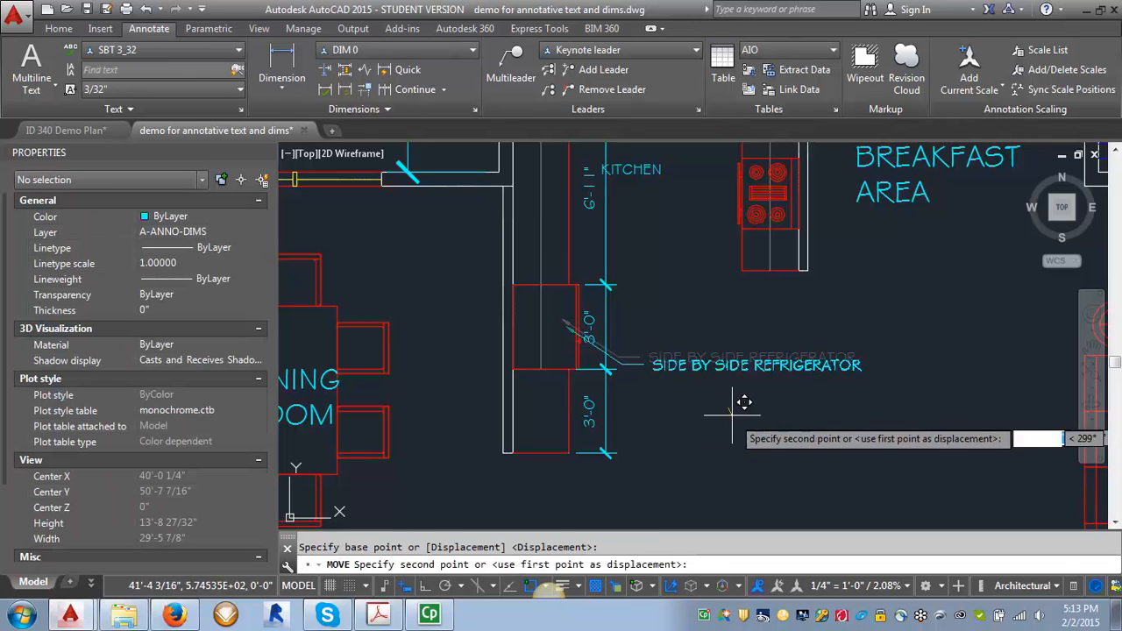
click(754, 418)
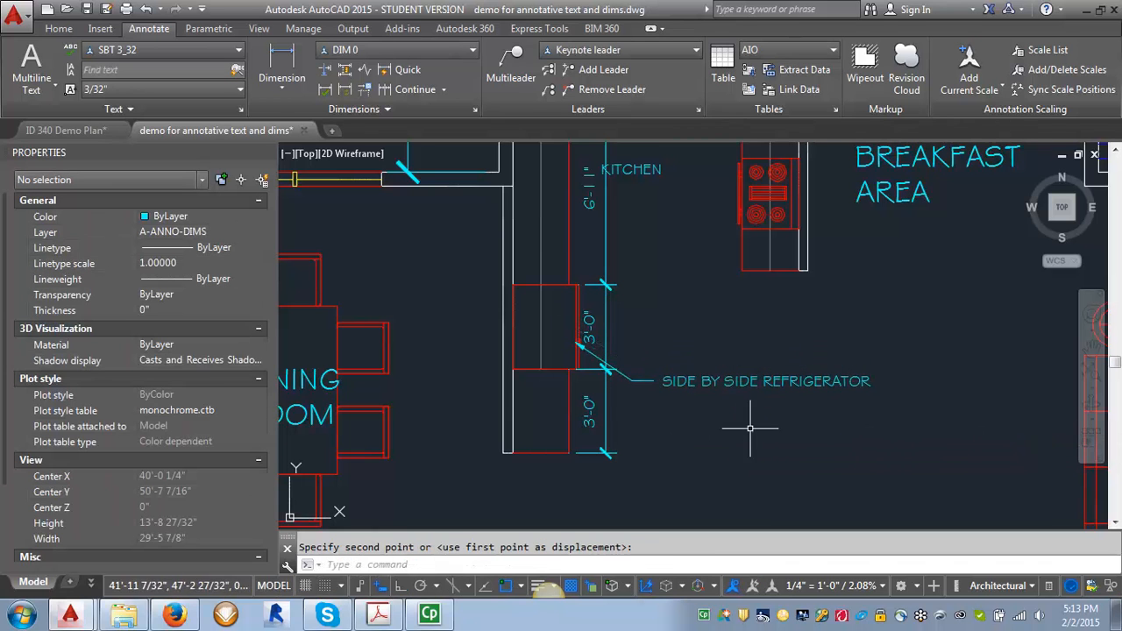
- Switch to the text demo layout and inspect the annotation scales of the floor plan and kitchen viewports
click(90, 589)
click(114, 502)
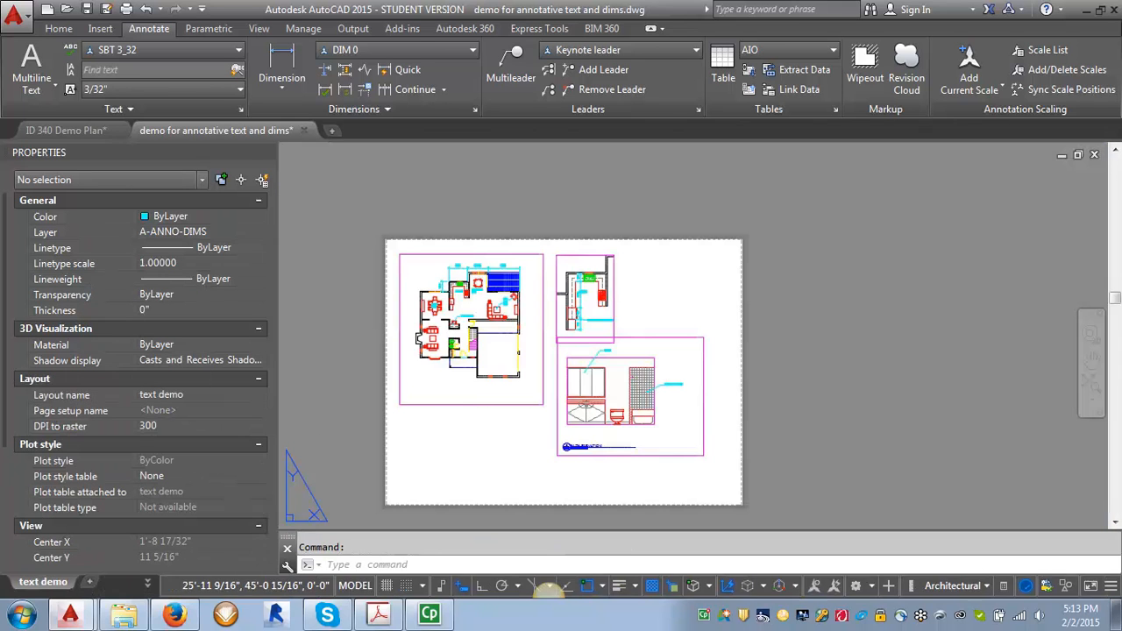
scroll(442, 265, up, 7)
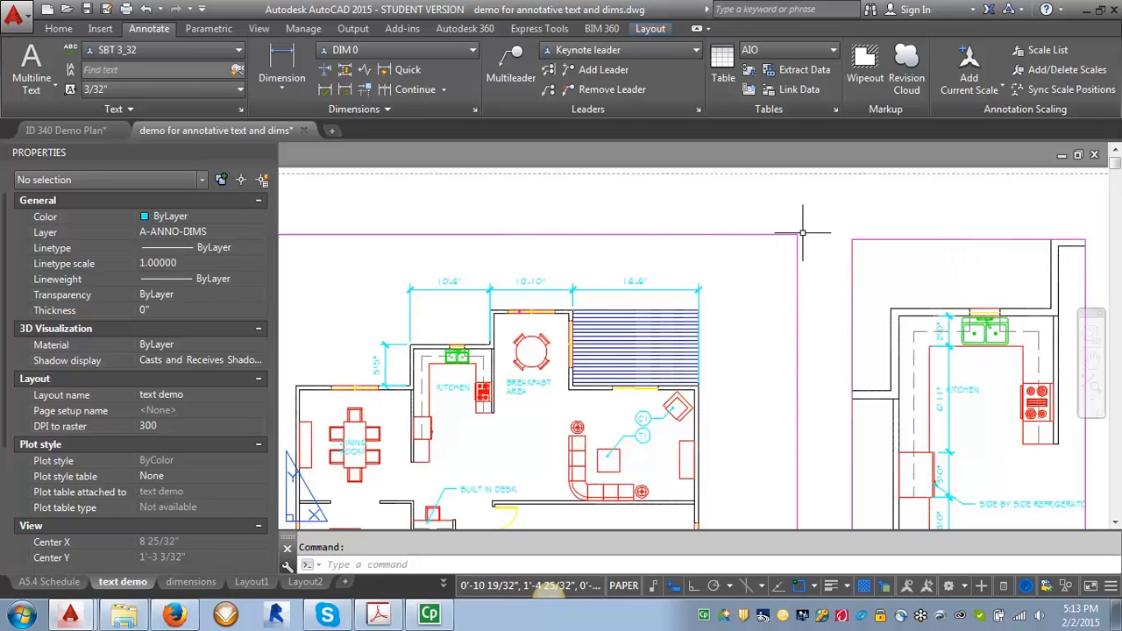
click(763, 234)
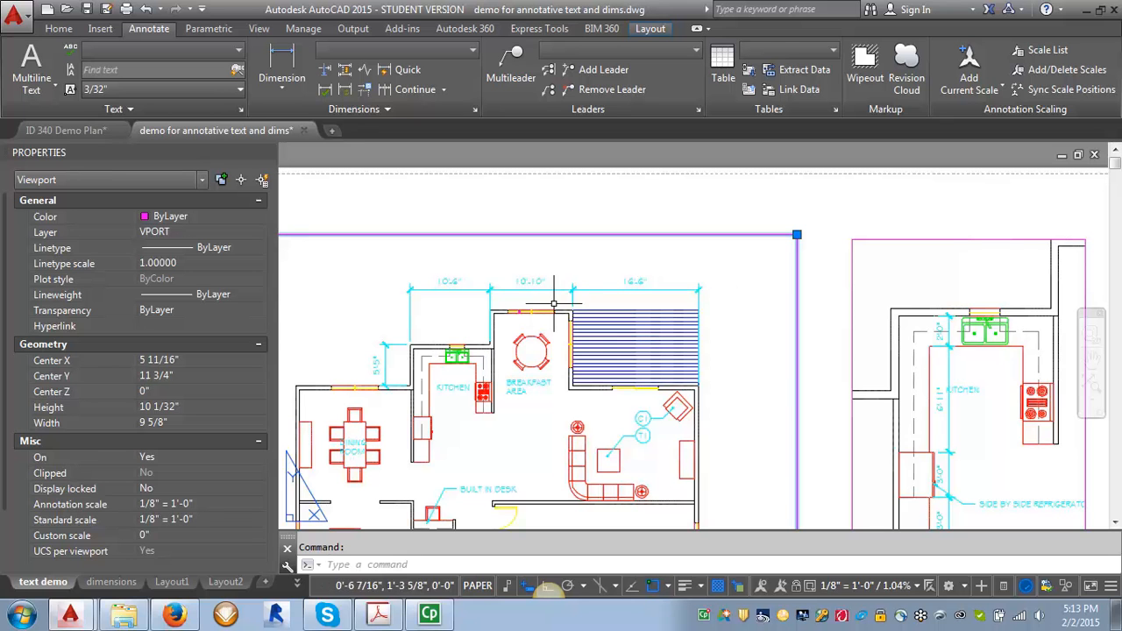
key(Escape)
scroll(418, 336, down, 4)
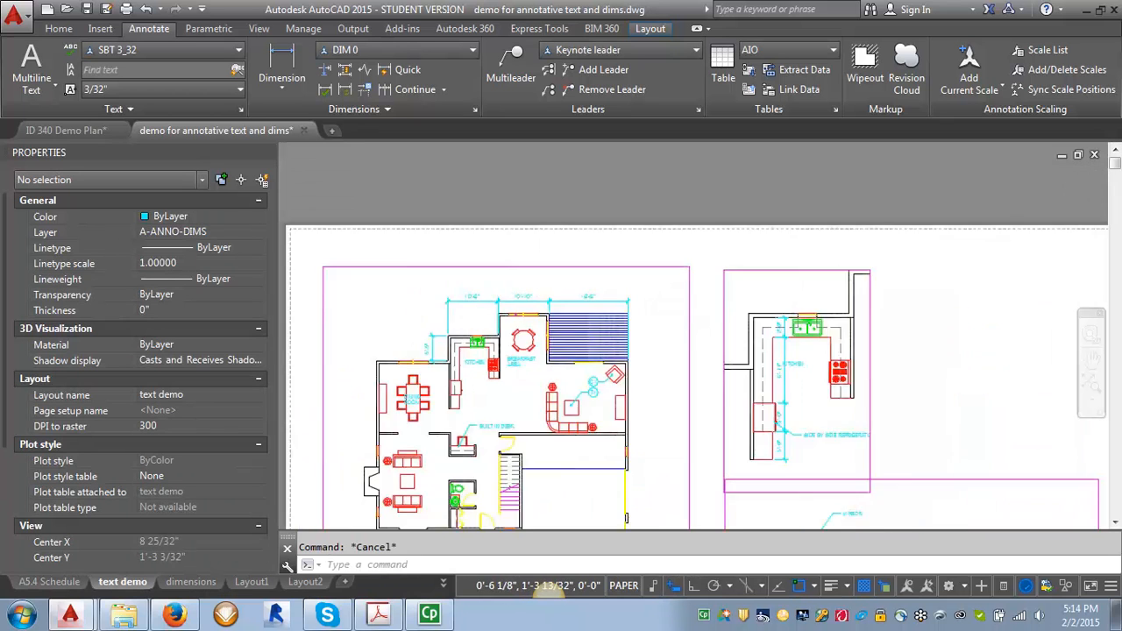
scroll(722, 283, up, 4)
click(682, 198)
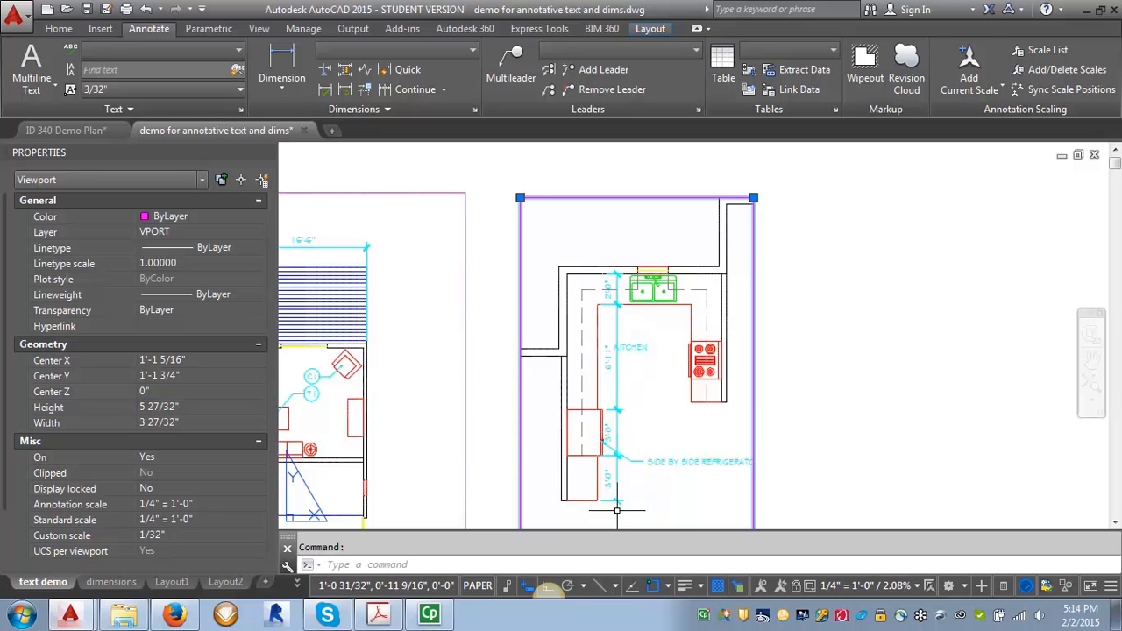
key(Escape)
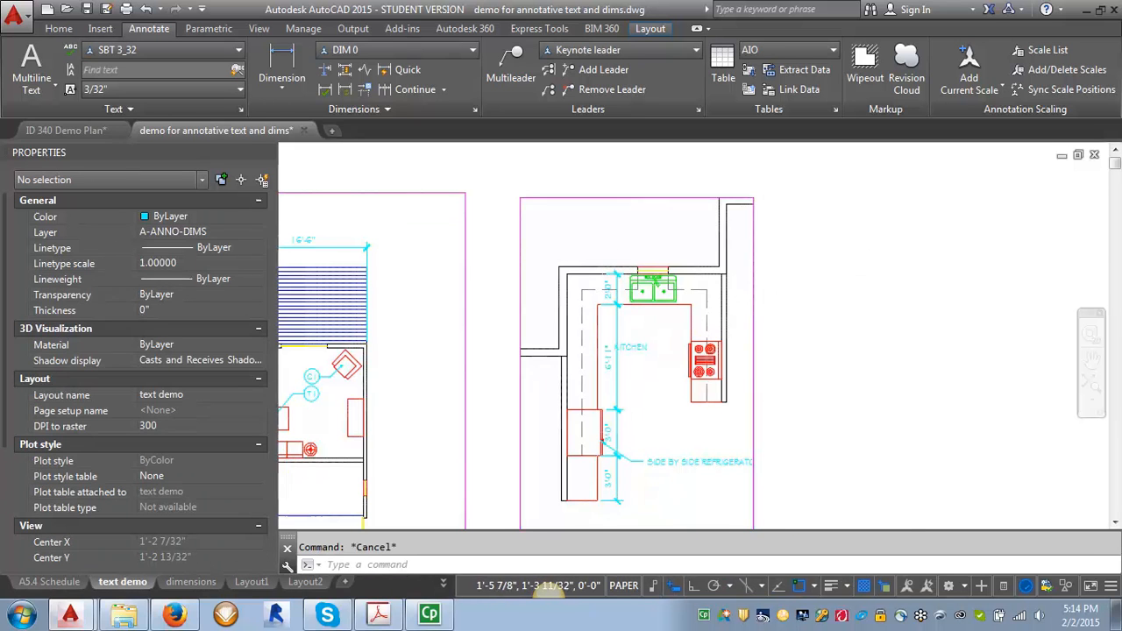
scroll(912, 282, down, 2)
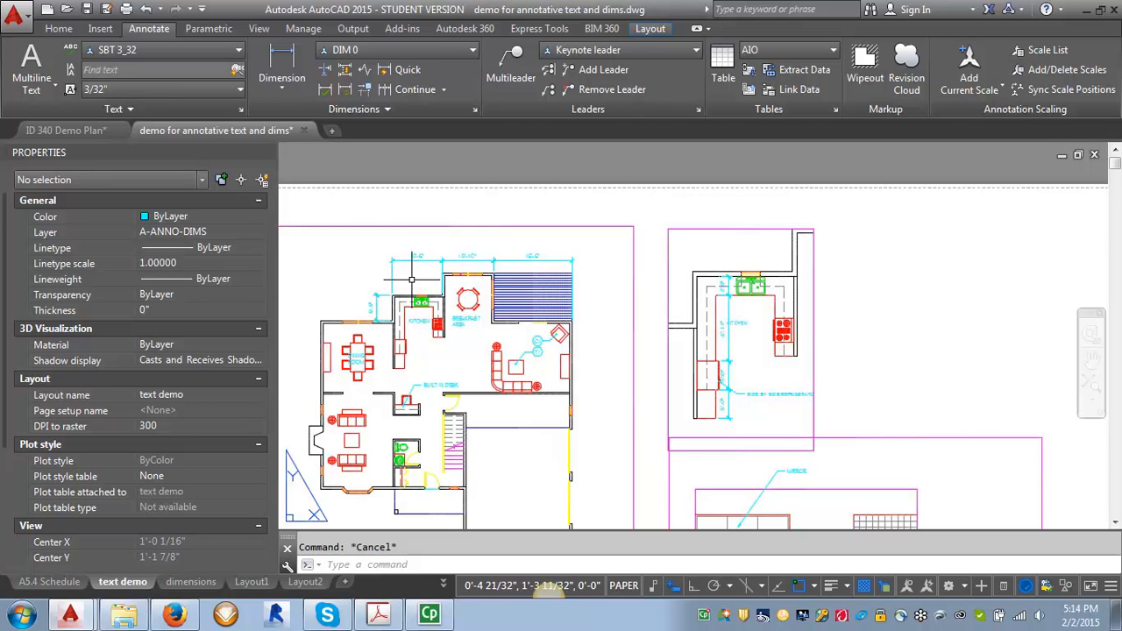
scroll(679, 328, up, 4)
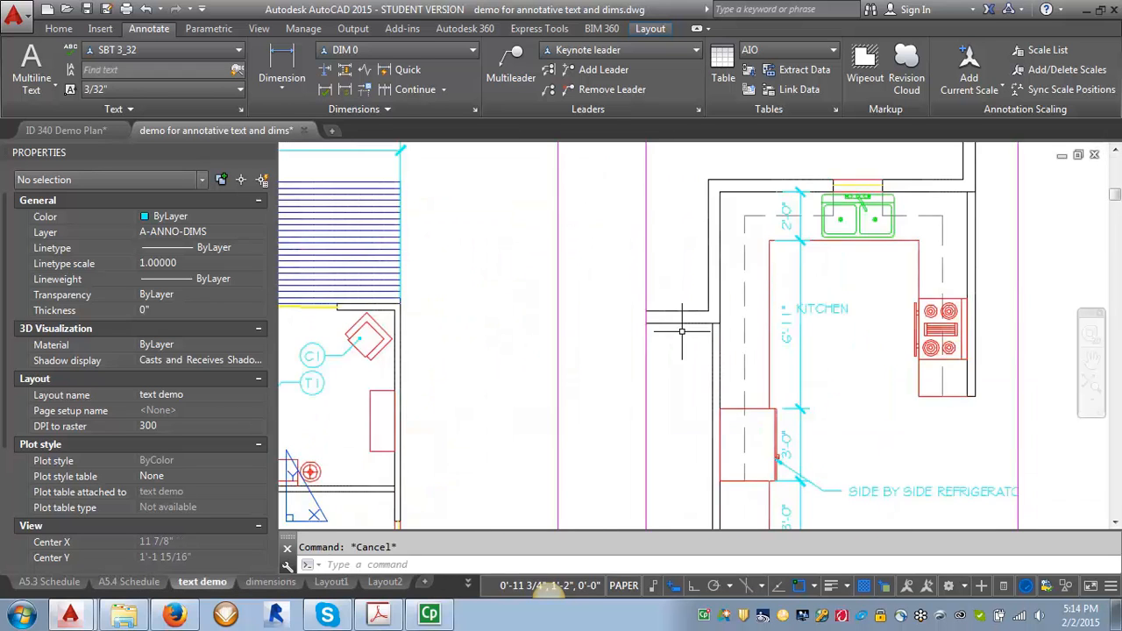
scroll(680, 330, down, 2)
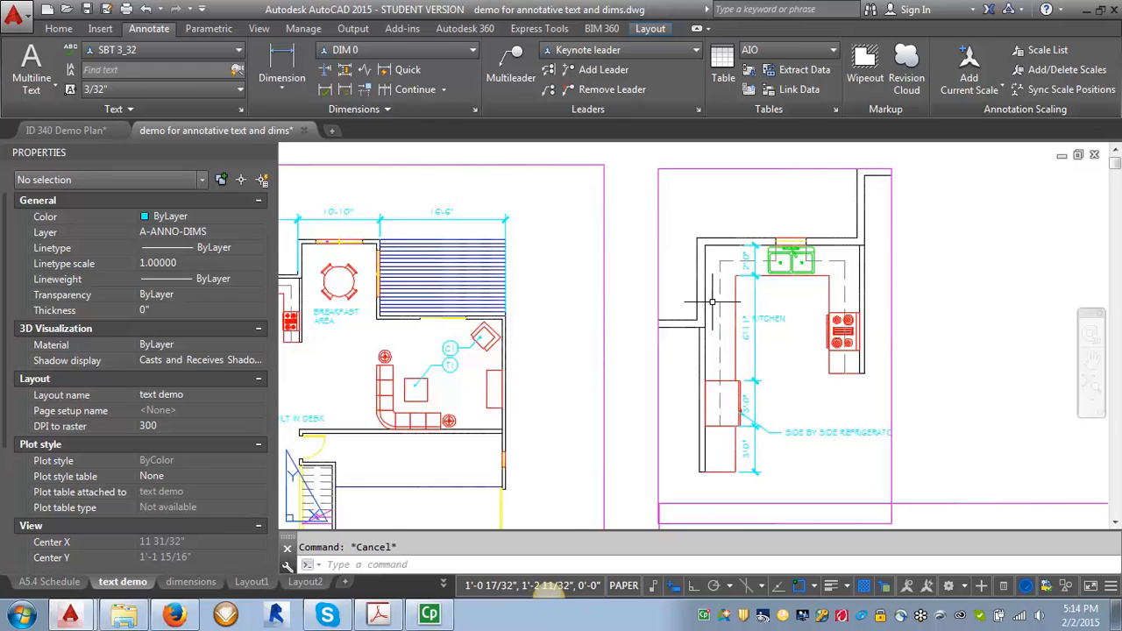
scroll(712, 302, down, 3)
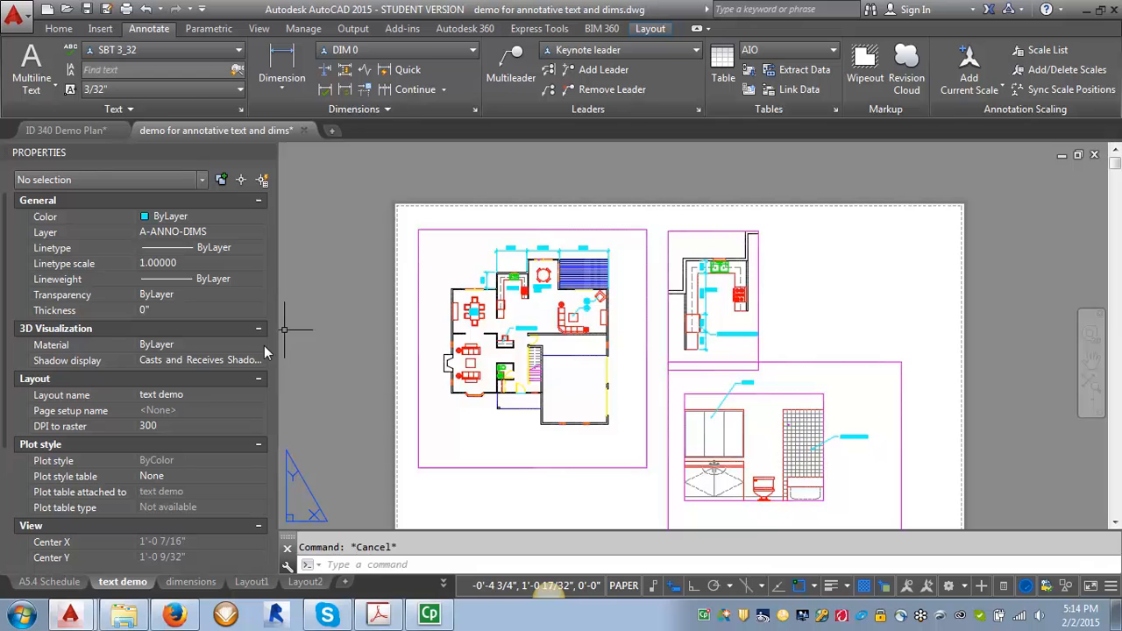
- Return to model space, bring the bathroom elevation into view, and set the annotation scale to 1/2" = 1'-0"
click(442, 582)
click(479, 304)
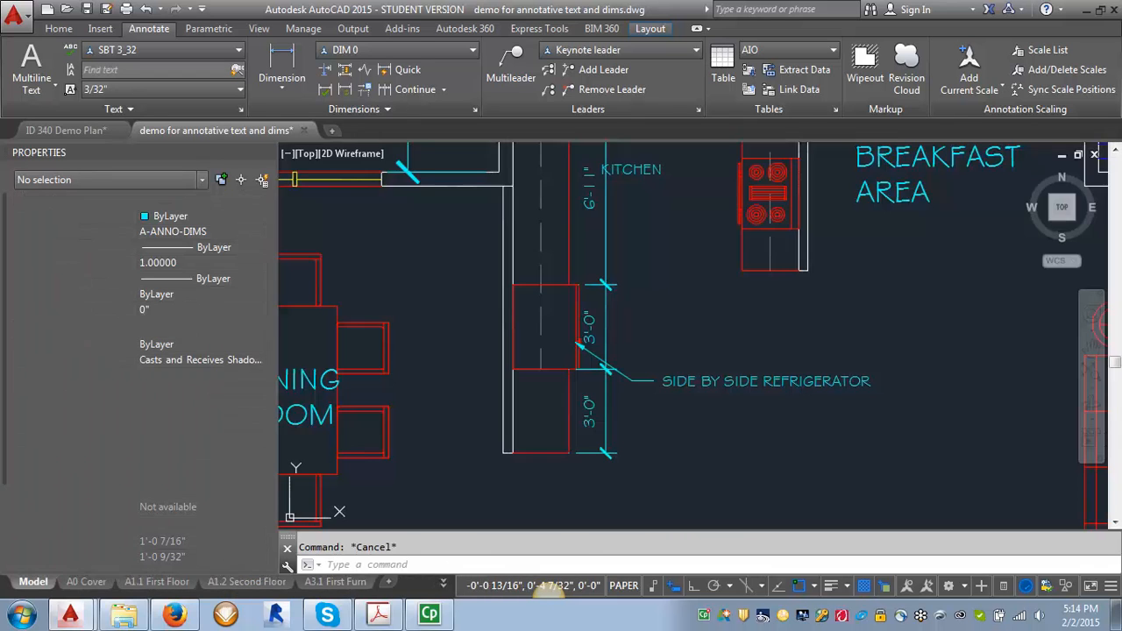
scroll(553, 375, down, 8)
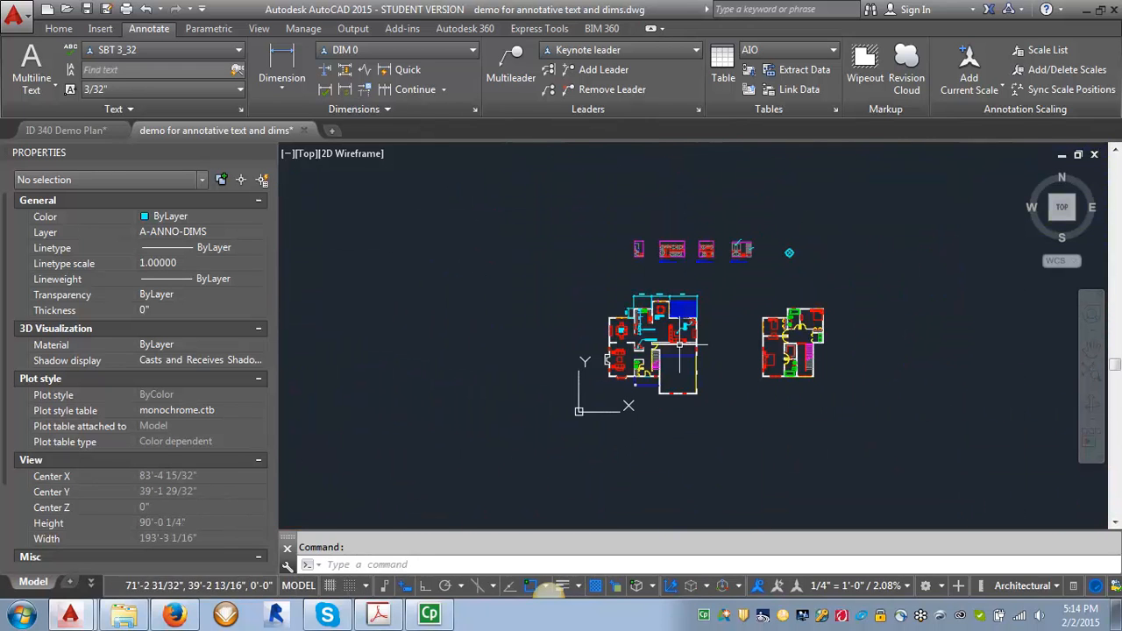
scroll(635, 225, up, 12)
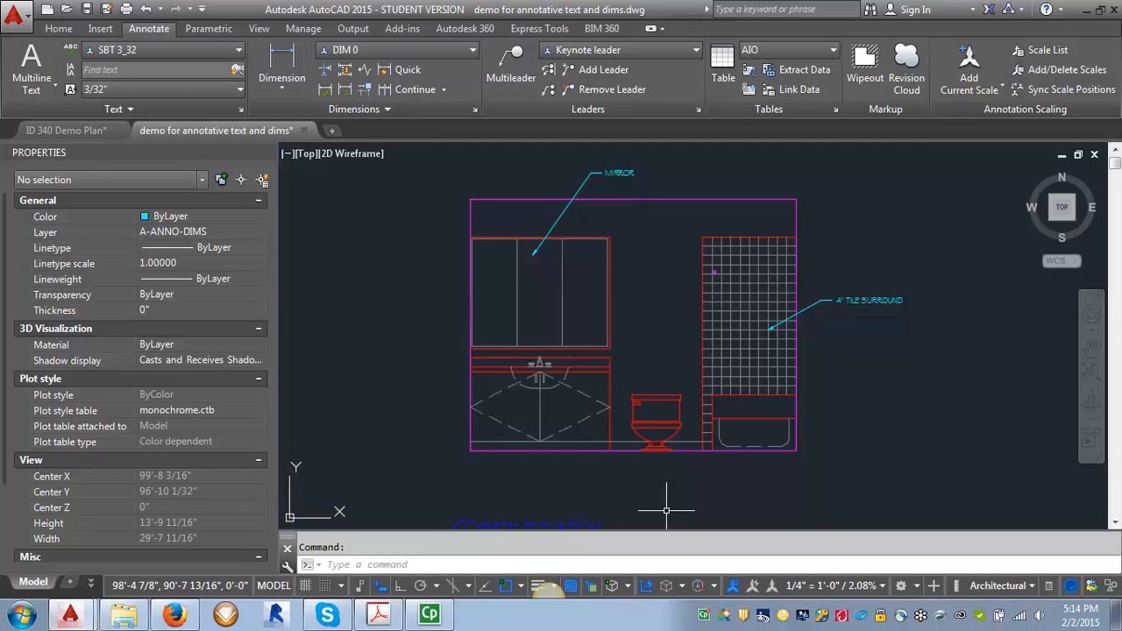
click(883, 586)
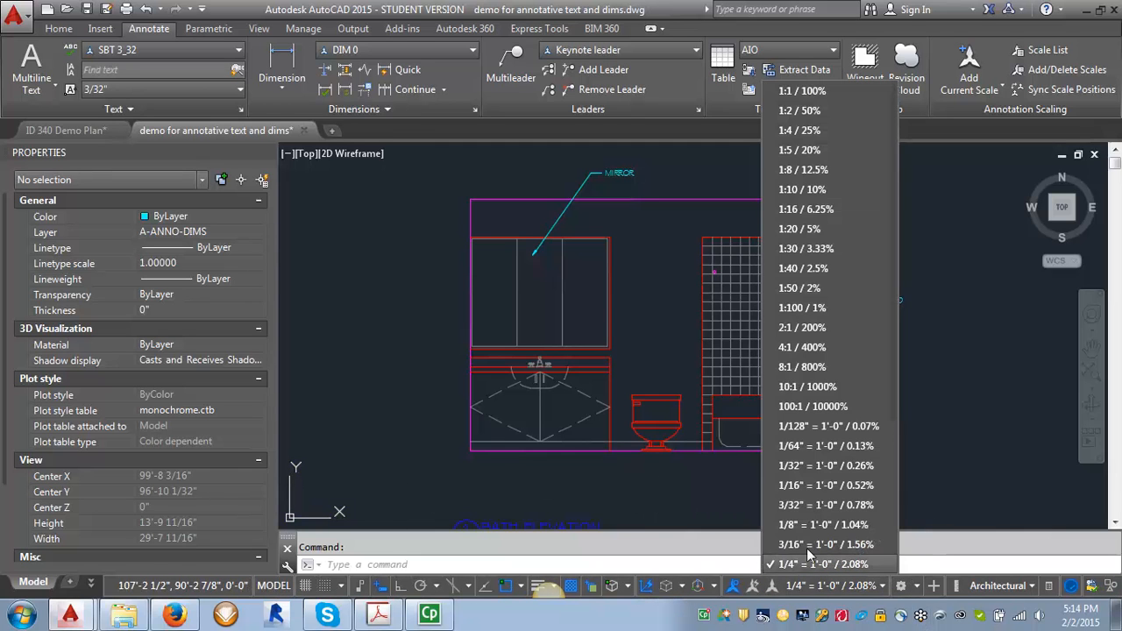
drag(894, 302, 896, 370)
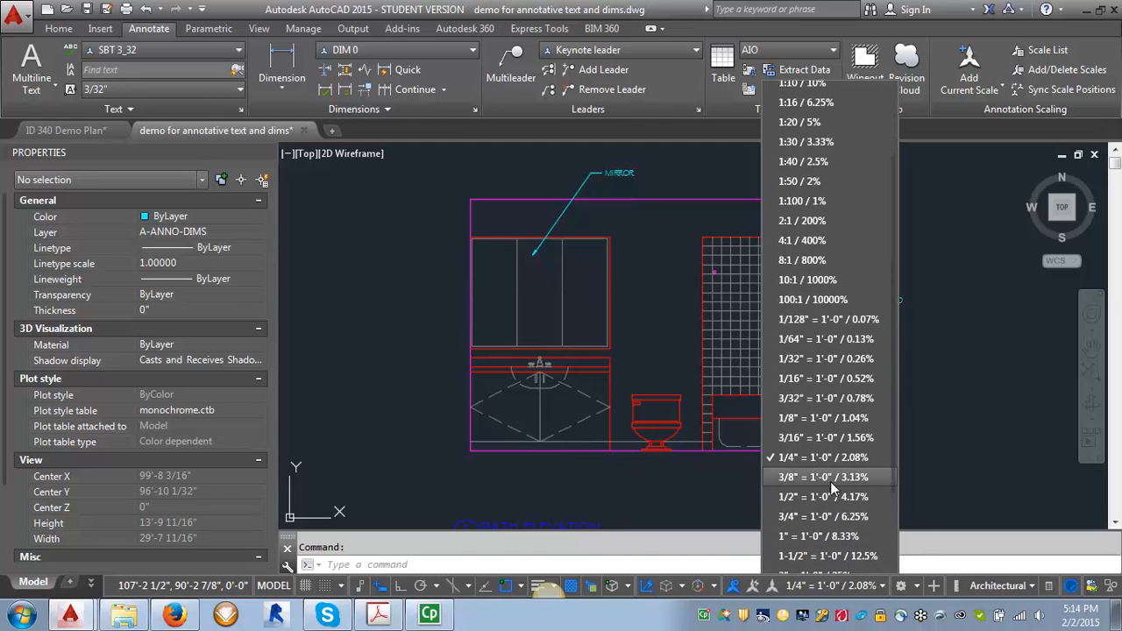
click(829, 492)
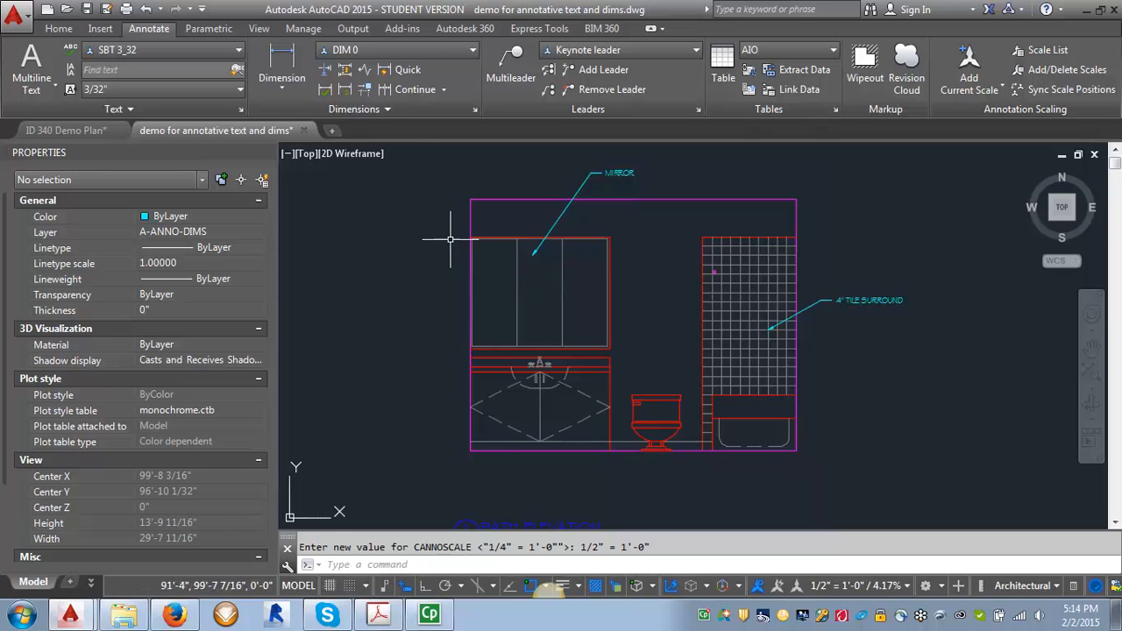
- Add a horizontal linear dimension across the vanity along the base of the bathroom elevation, placed below it
click(281, 54)
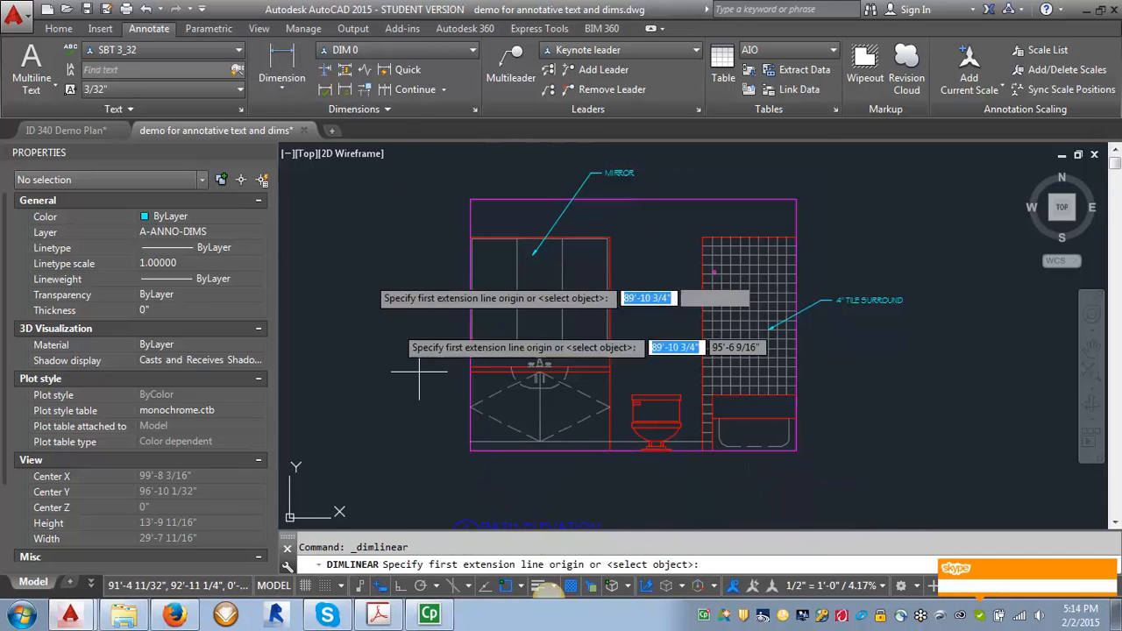
click(468, 451)
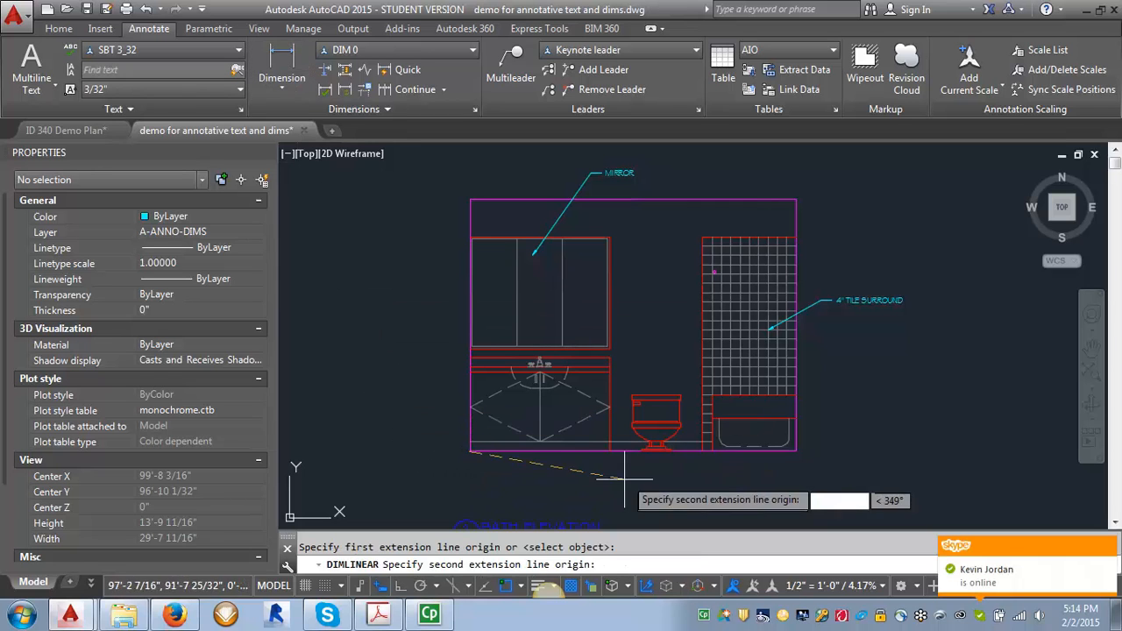
click(610, 451)
click(588, 478)
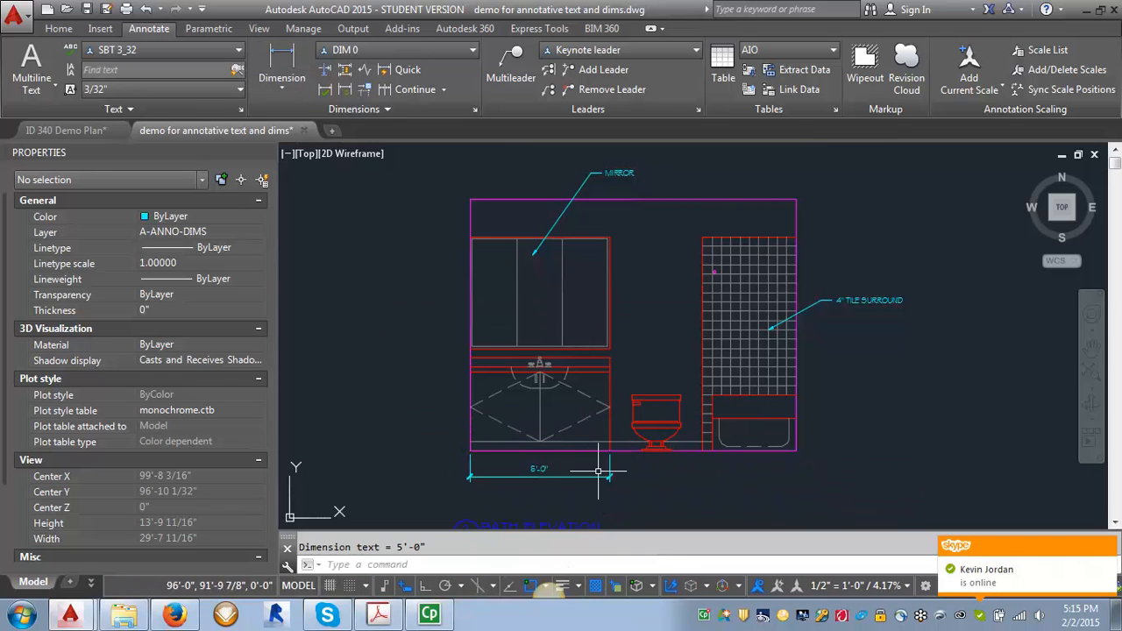
- Continue the horizontal dimension string across the toilet space and the tub
click(701, 451)
click(794, 451)
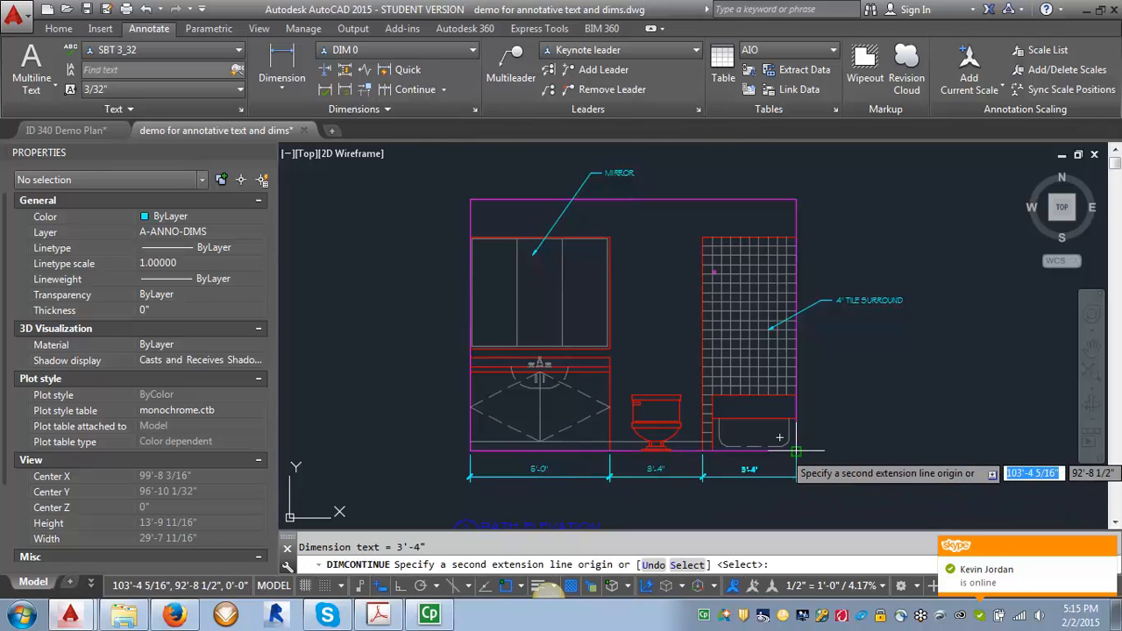
key(Return)
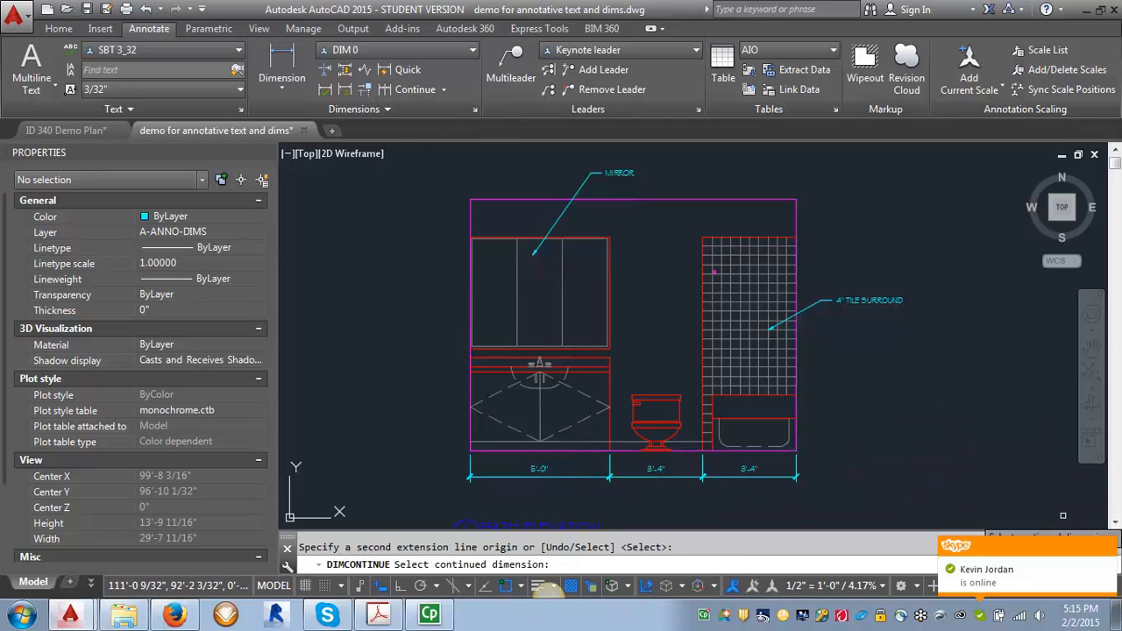
click(1107, 549)
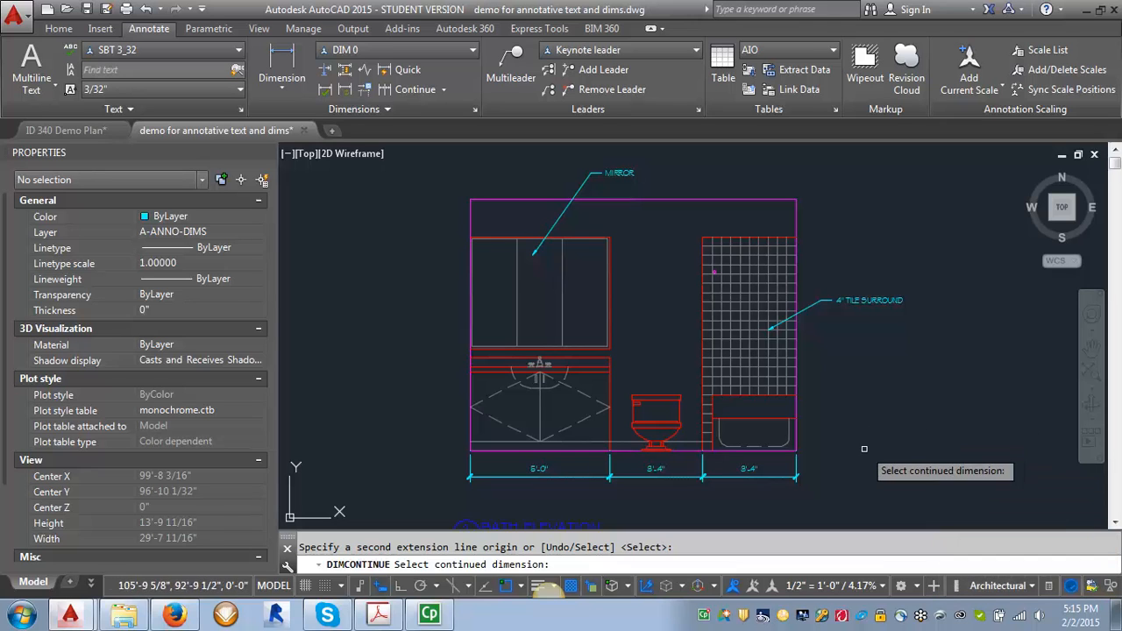
key(Escape)
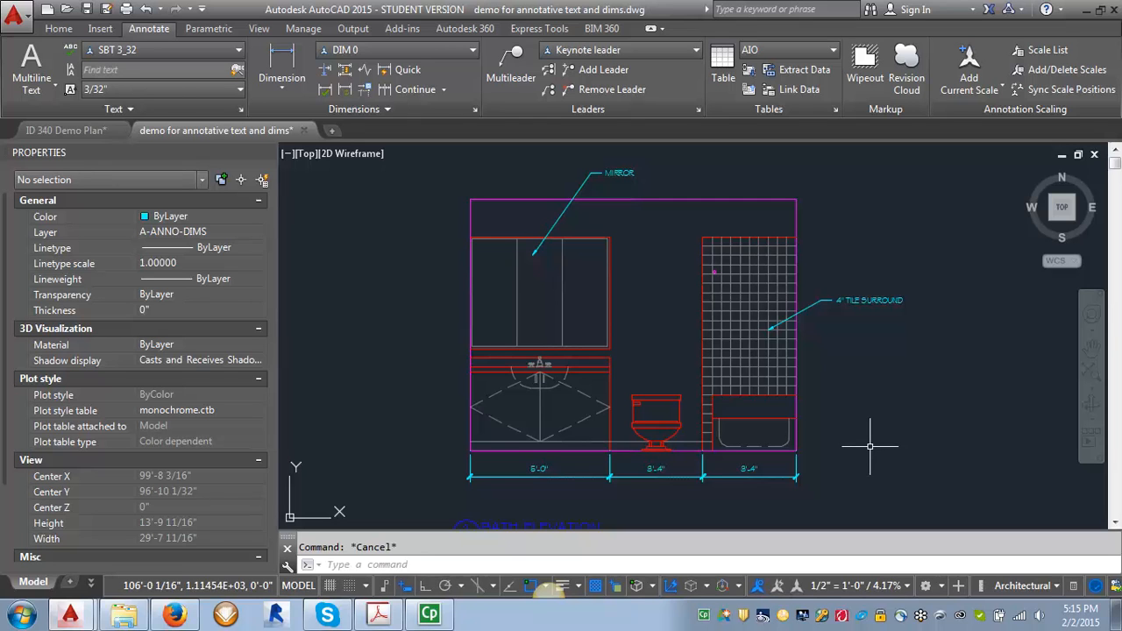
- Set the annotation scale to 1/4" = 1'-0" and add a vertical linear dimension along the elevation's left side
click(907, 586)
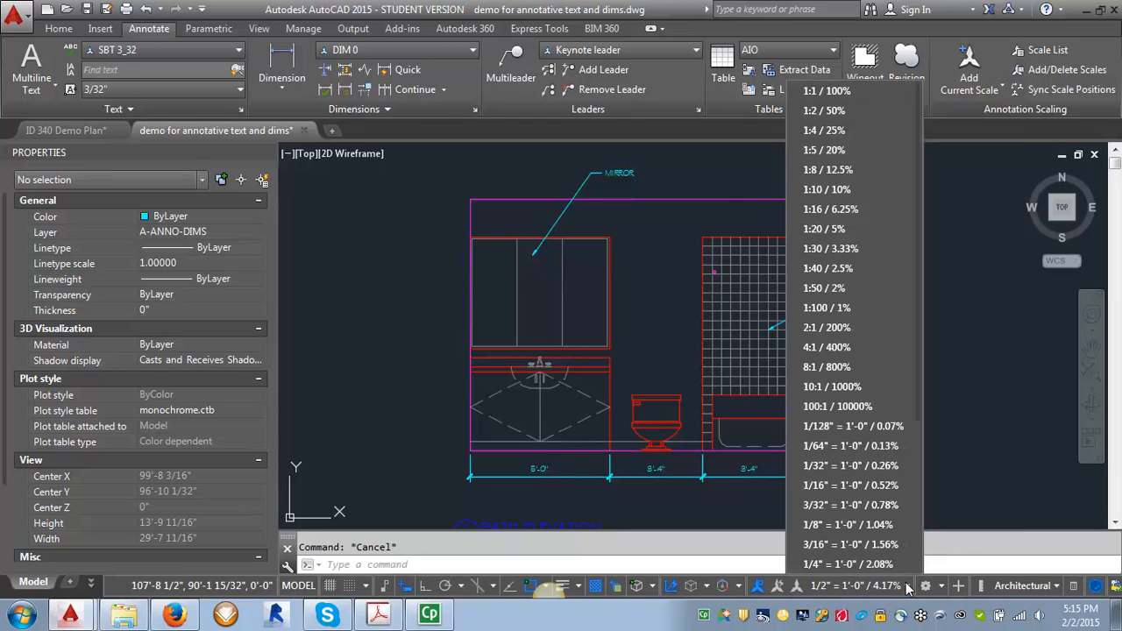
click(850, 563)
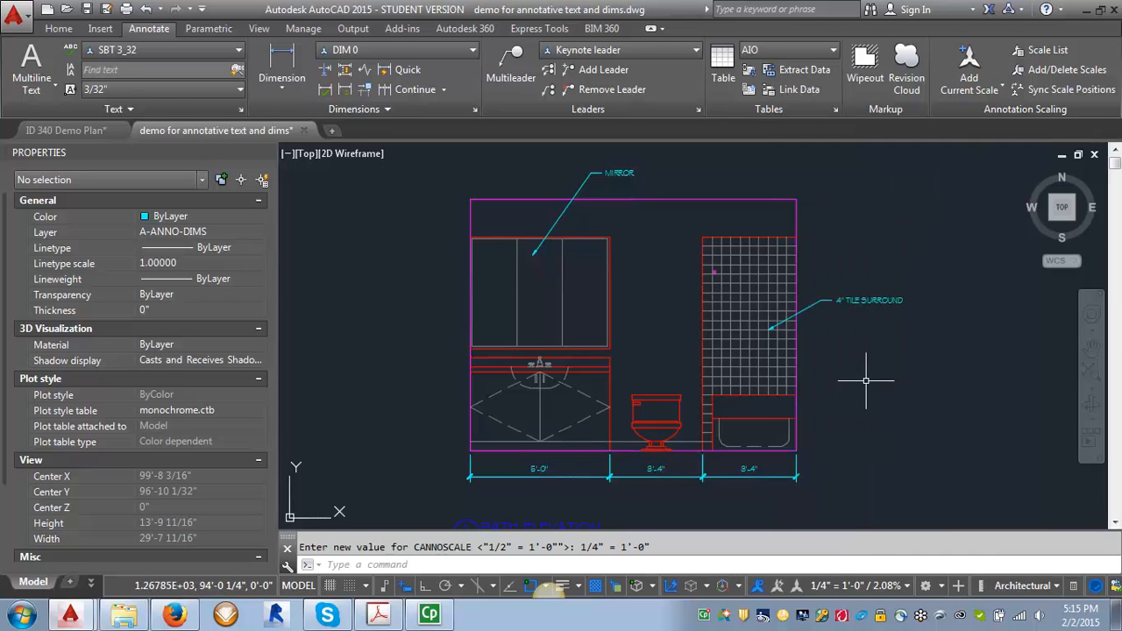
click(281, 66)
click(470, 201)
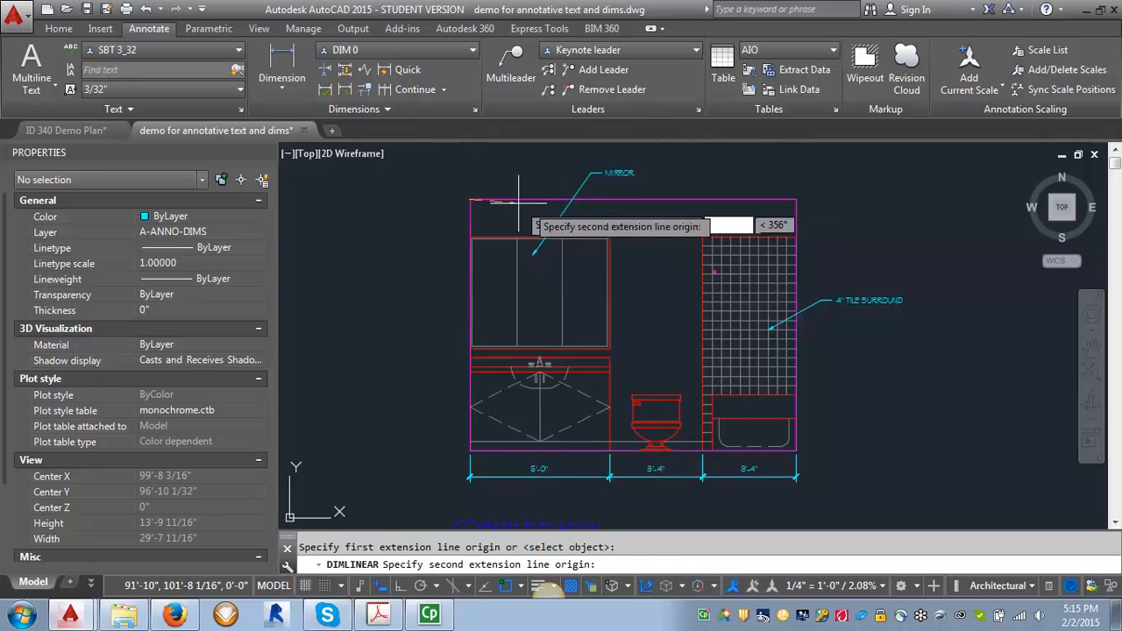
click(470, 451)
click(430, 410)
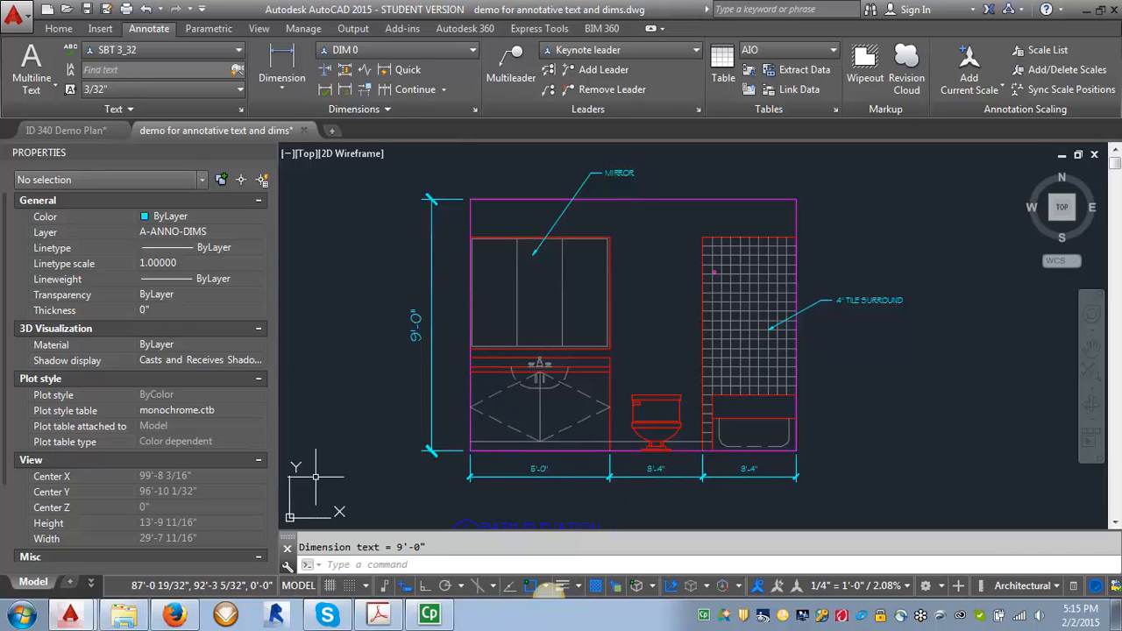
- Open the text demo layout and examine the bath elevation viewport and its dimensions
click(91, 582)
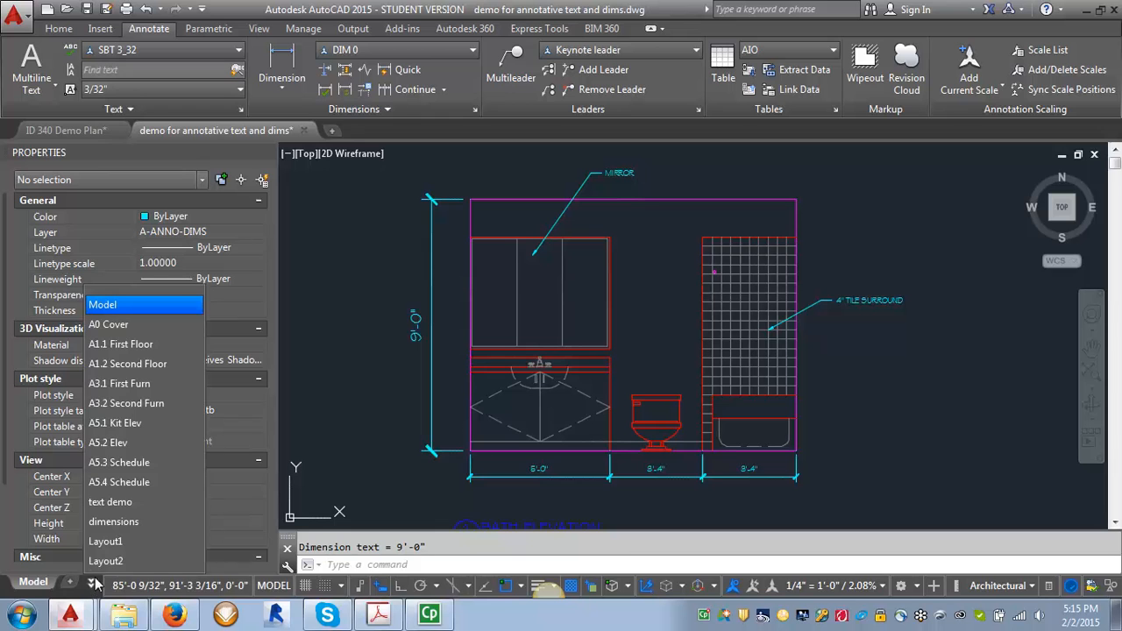
click(111, 502)
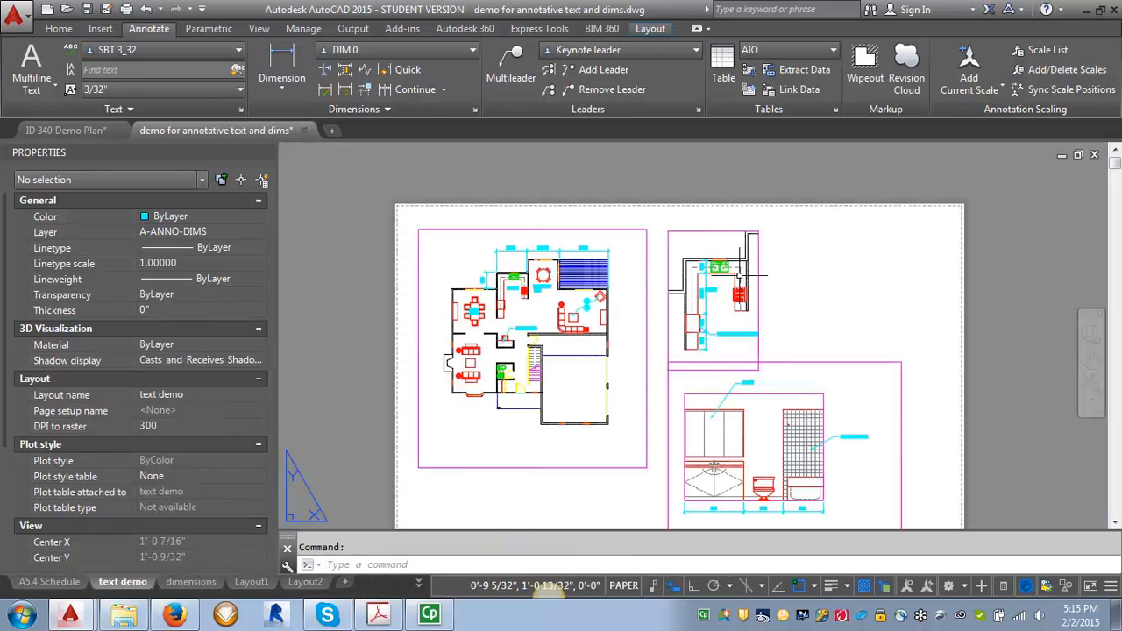
scroll(719, 405, down, 4)
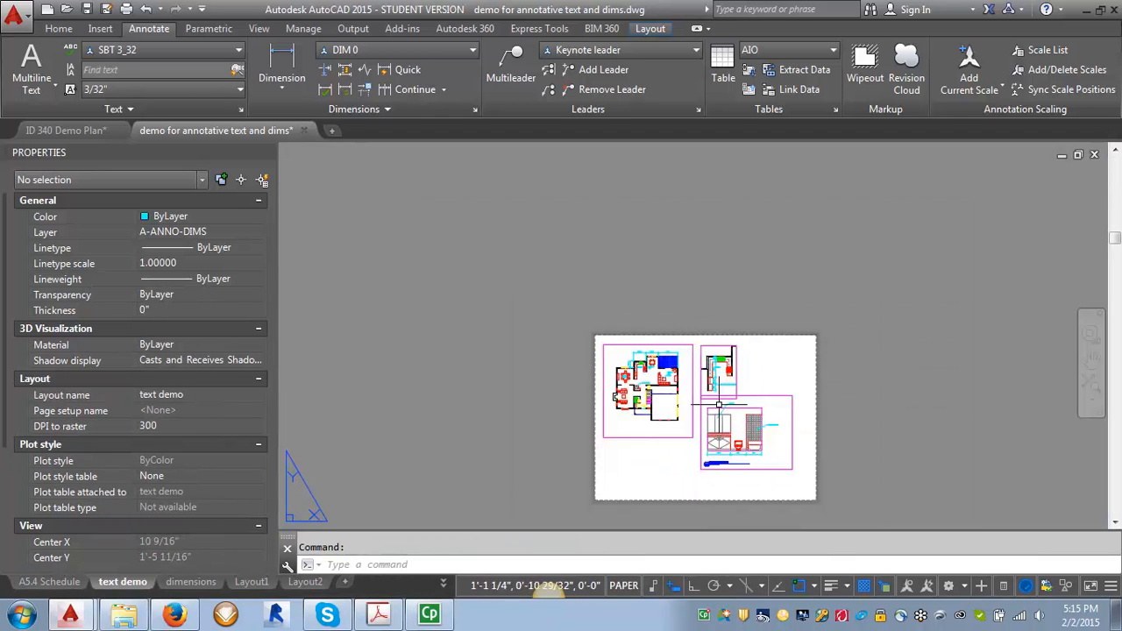
scroll(718, 405, up, 4)
click(701, 433)
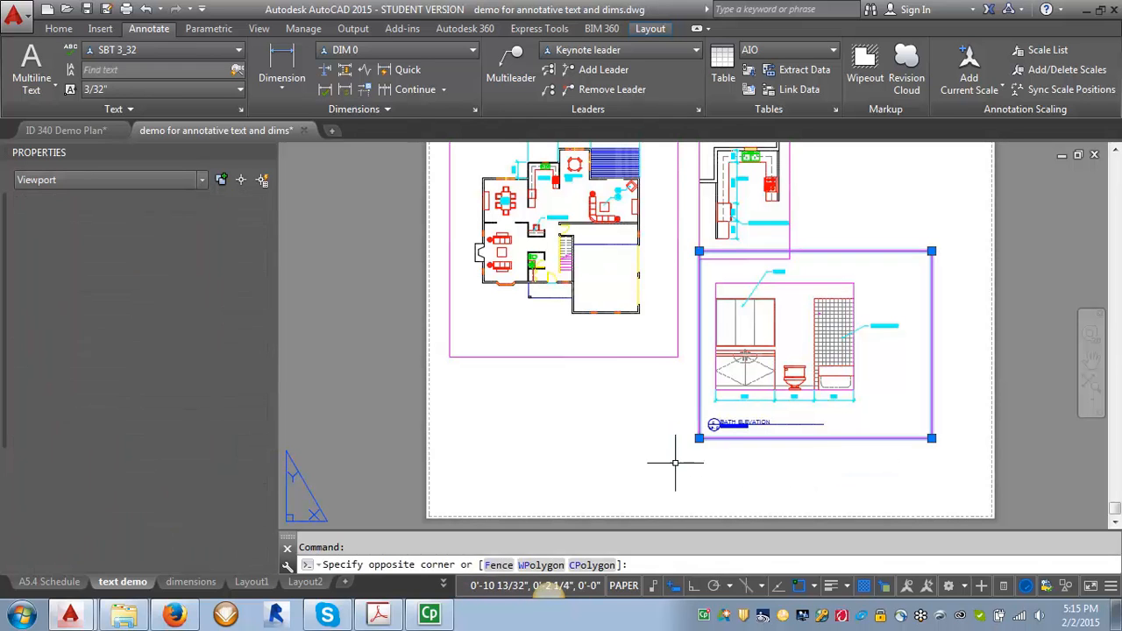
click(675, 462)
click(699, 437)
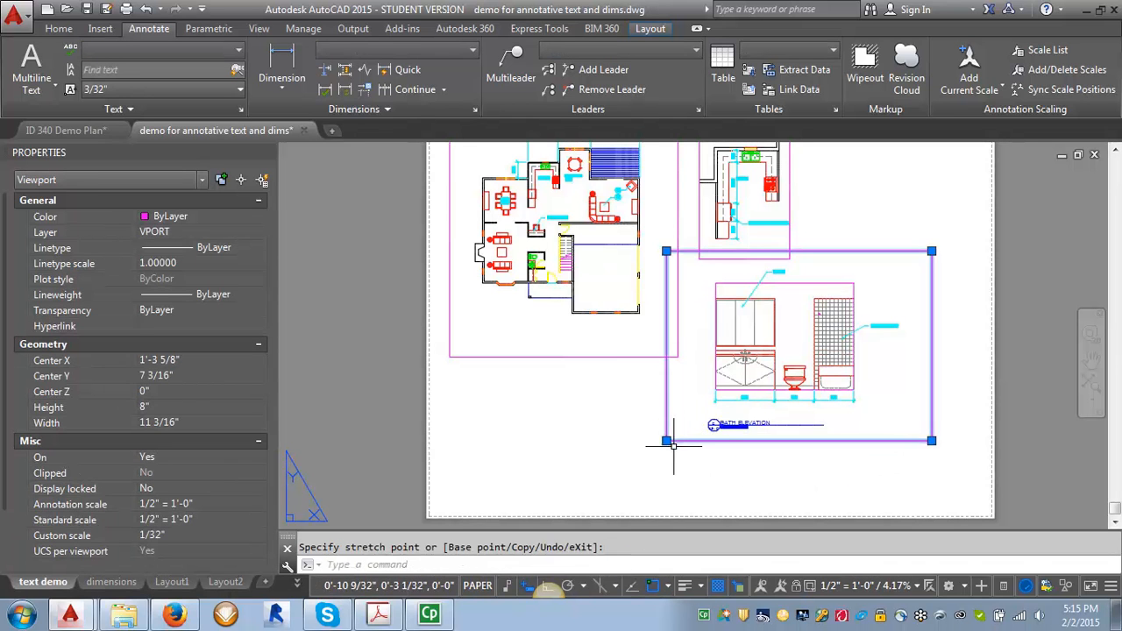
key(Escape)
scroll(706, 368, up, 4)
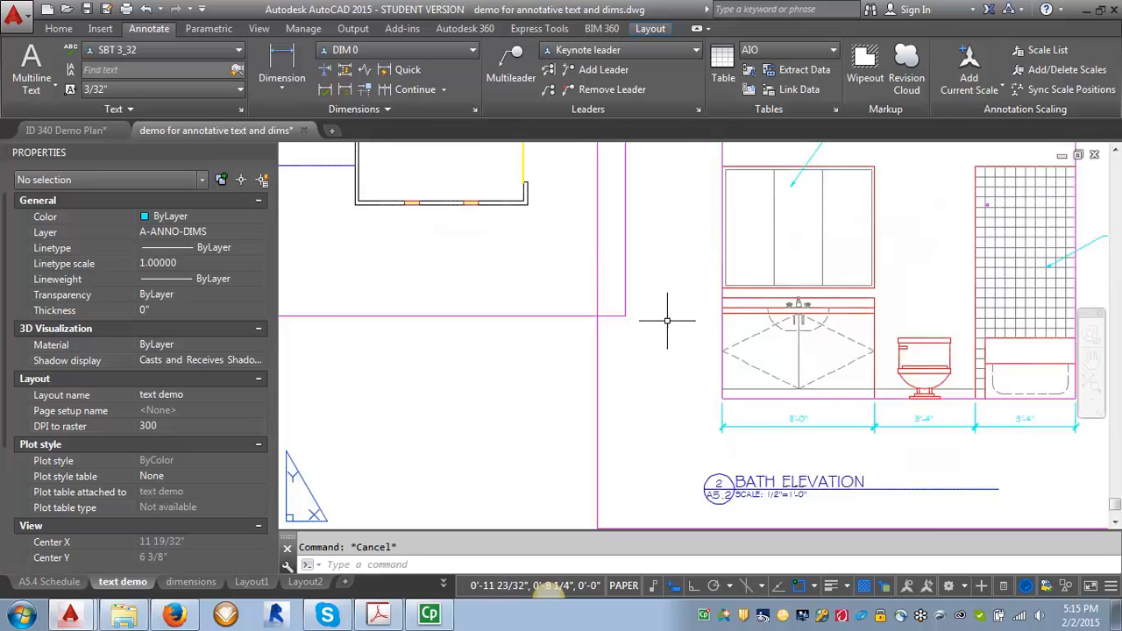
scroll(667, 320, down, 2)
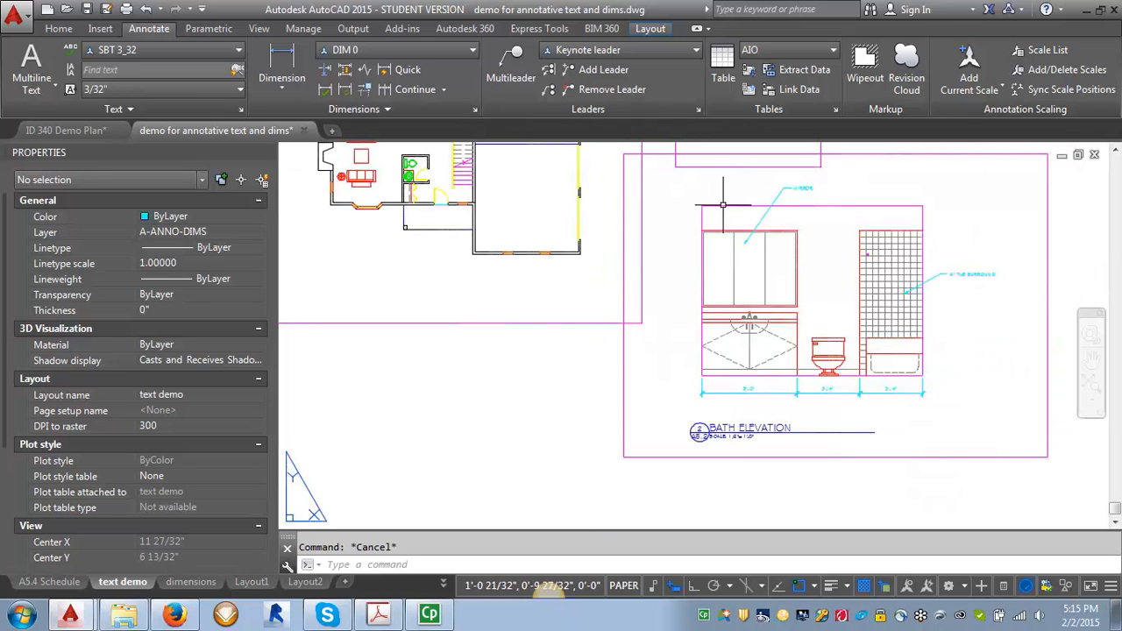
click(648, 372)
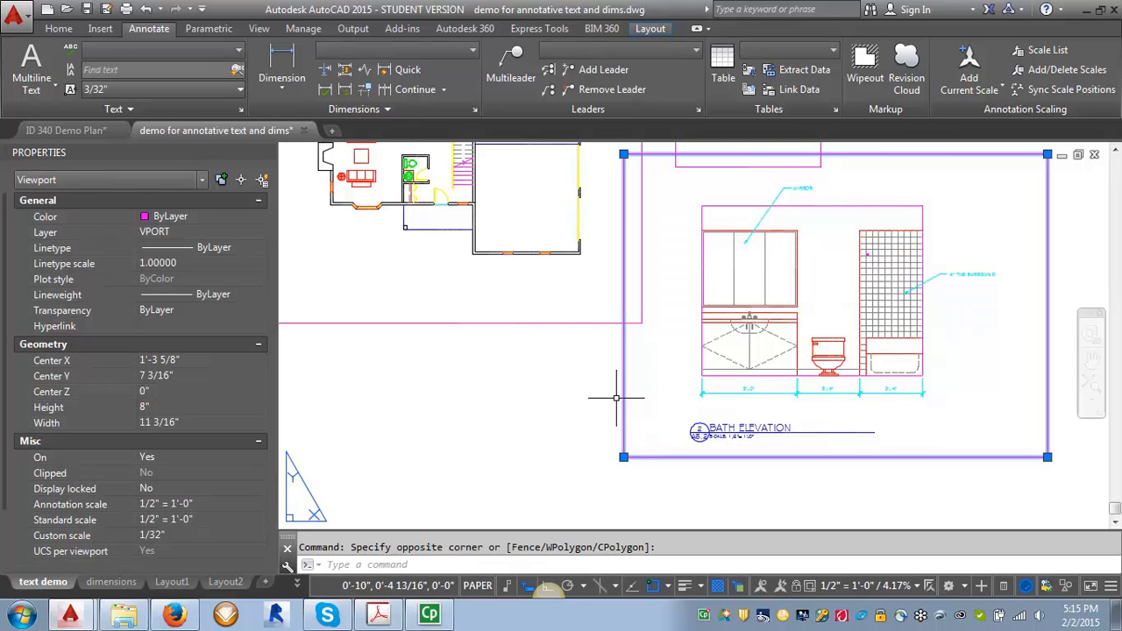
key(Escape)
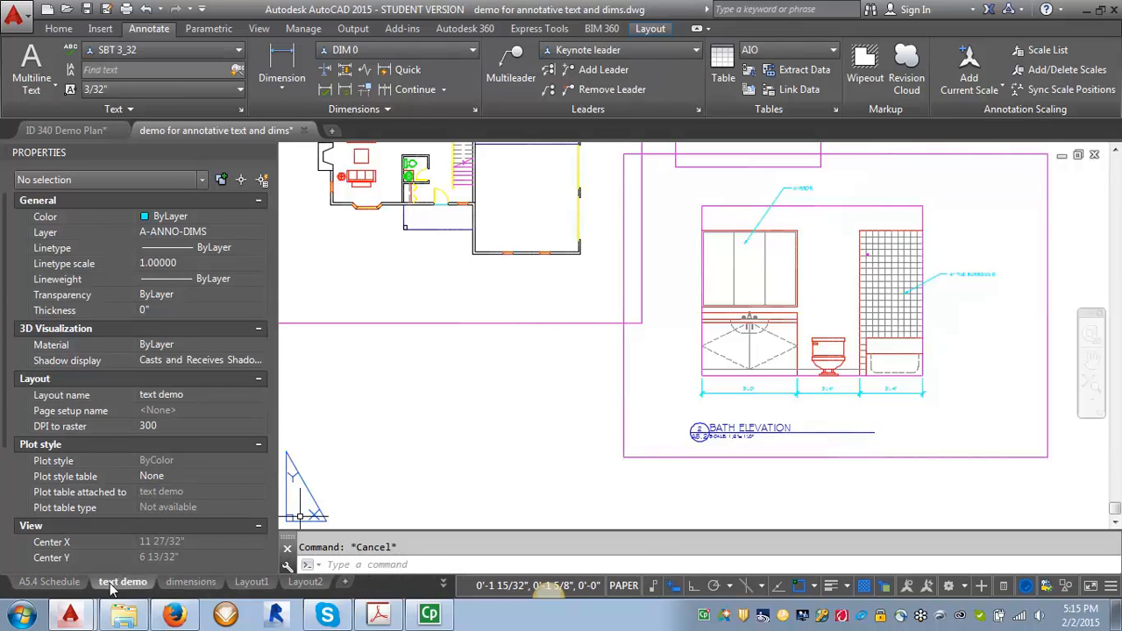
- Return to model space and add the 1/2" = 1'-0" annotation scale to the vertical 9'-0" dimension
click(443, 583)
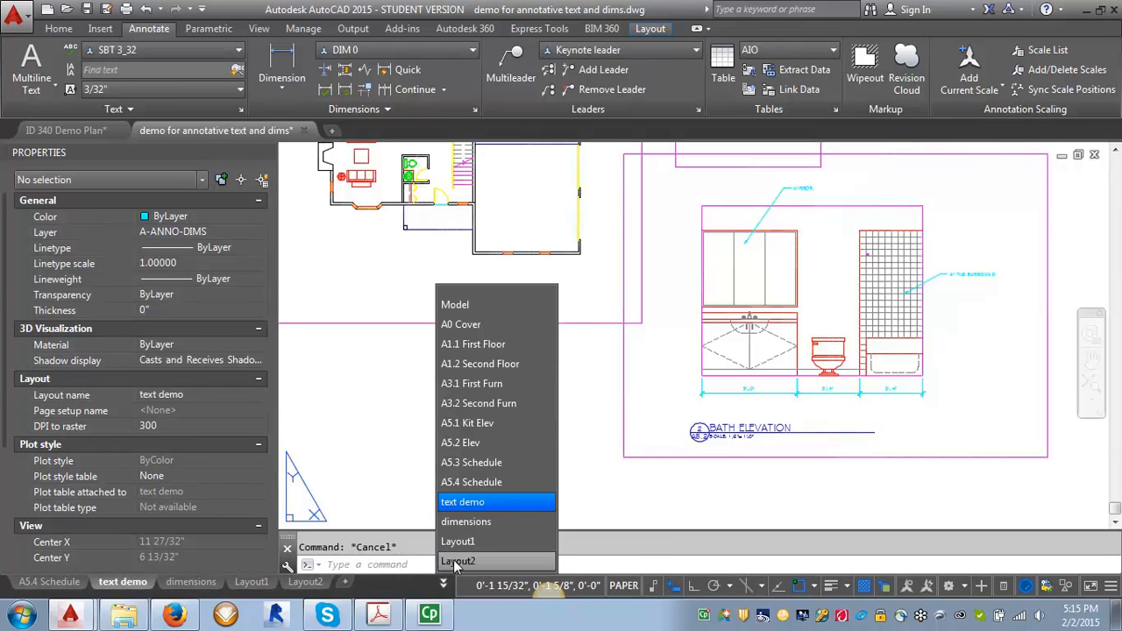
click(474, 305)
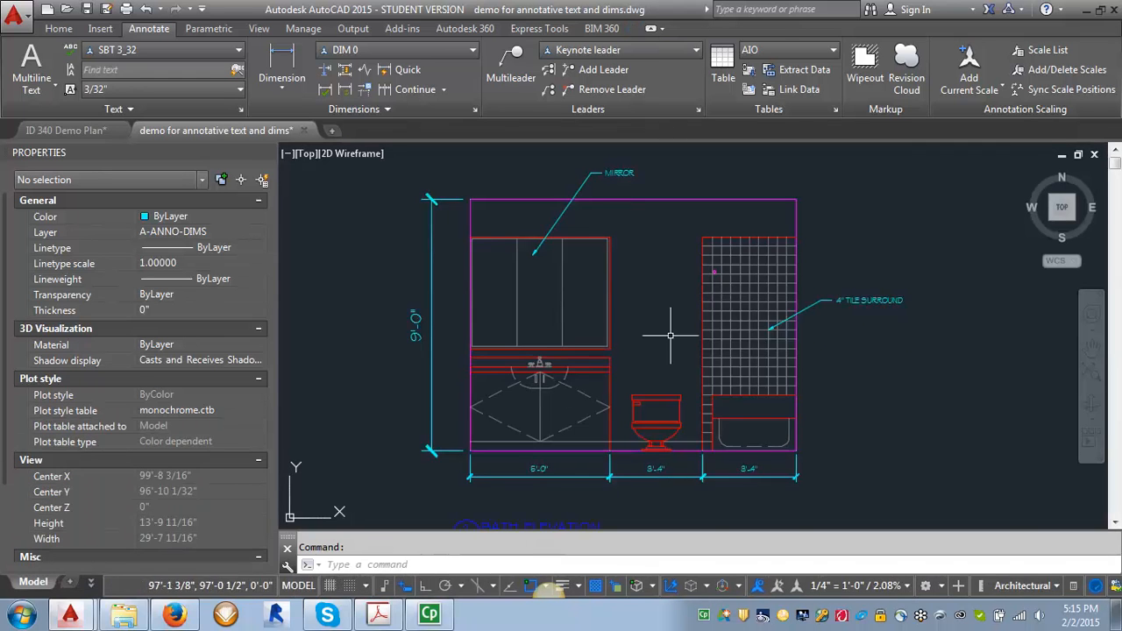
scroll(473, 309, down, 2)
scroll(495, 325, up, 2)
click(589, 291)
click(535, 368)
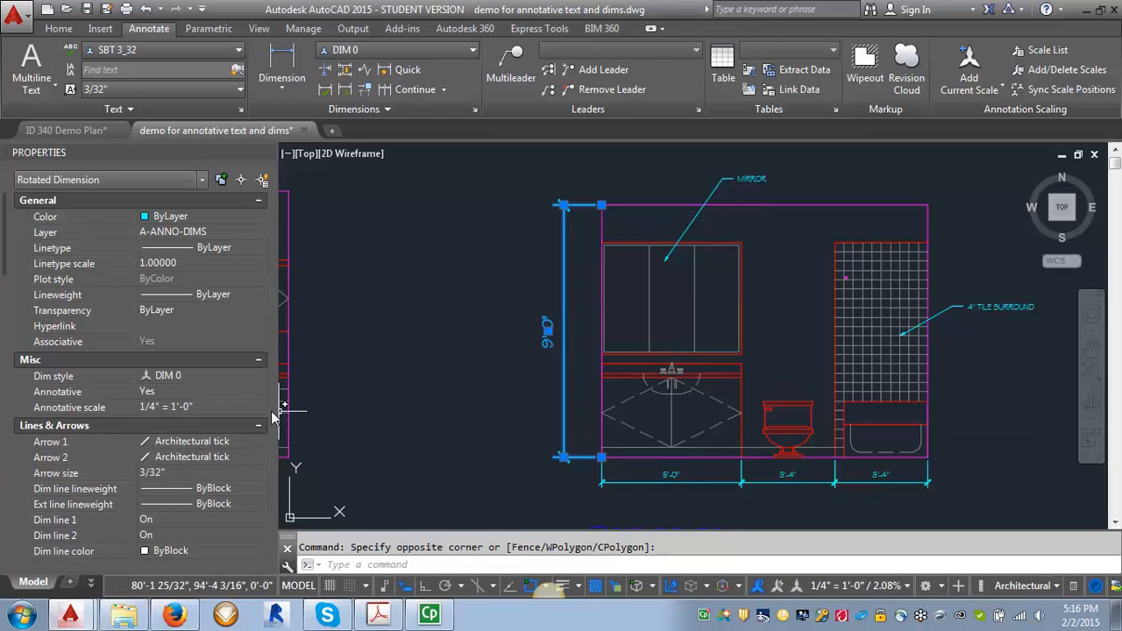
click(257, 408)
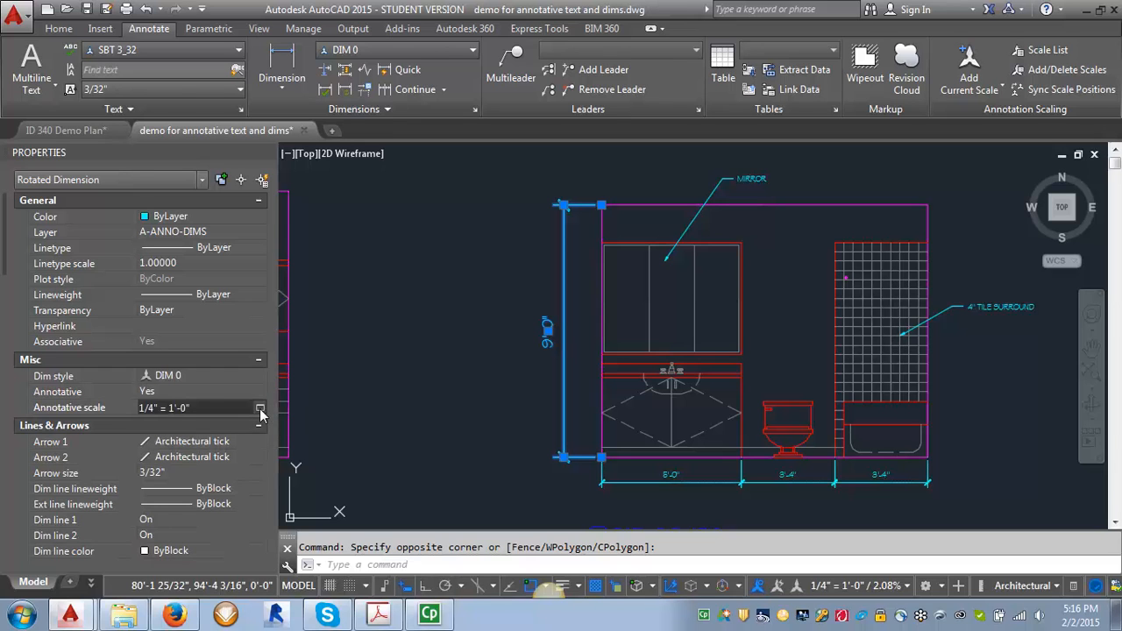
click(260, 409)
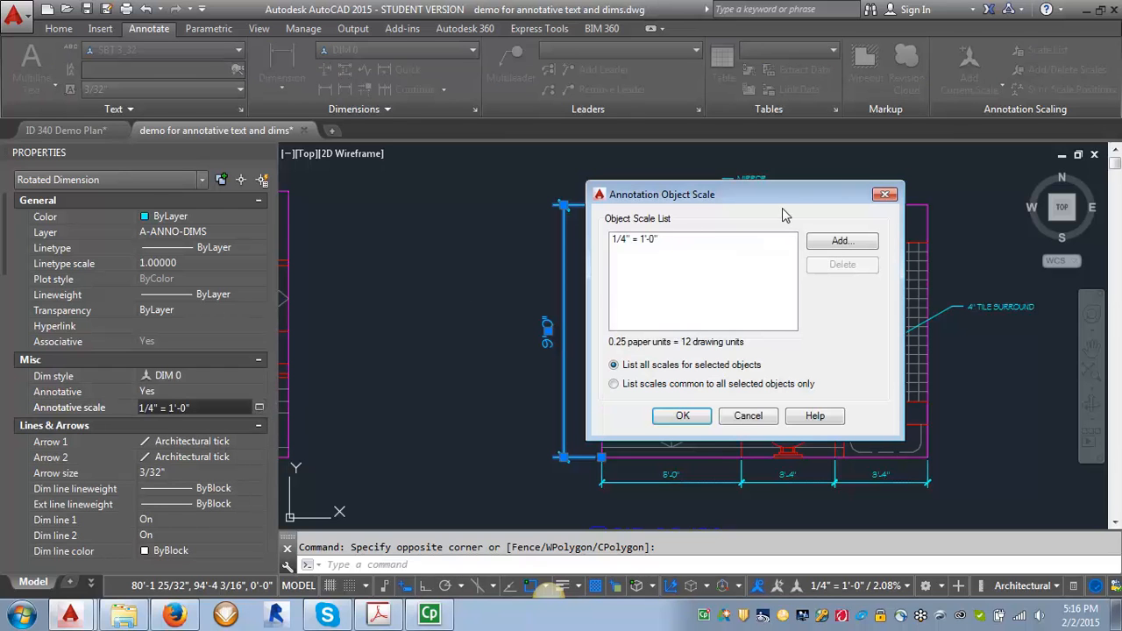
click(837, 243)
drag(699, 258, 702, 319)
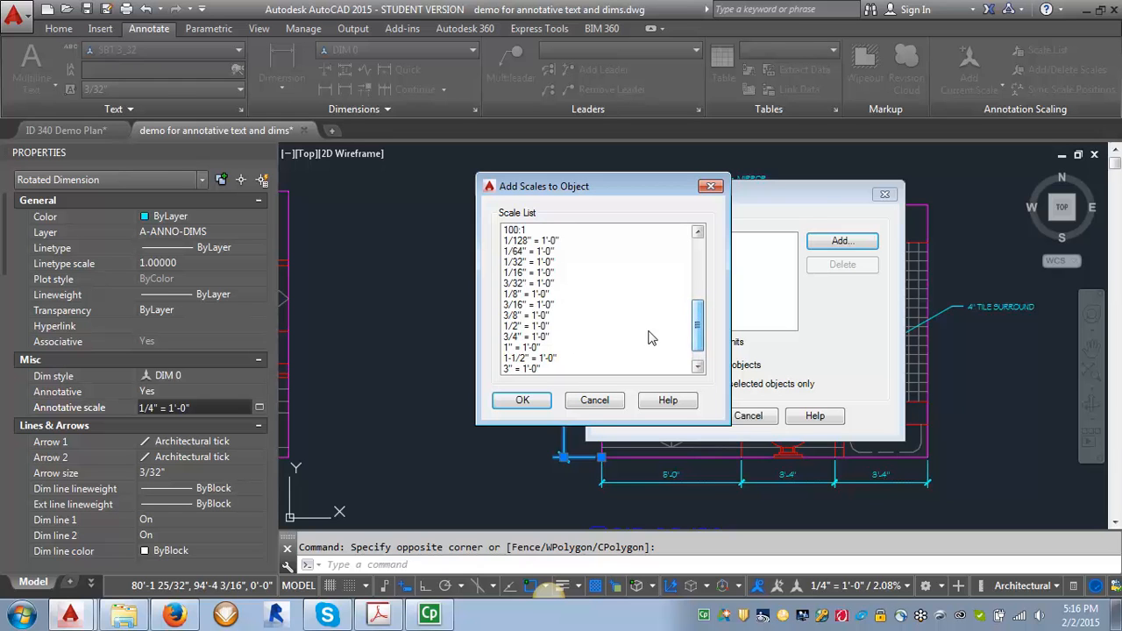
click(545, 326)
click(523, 399)
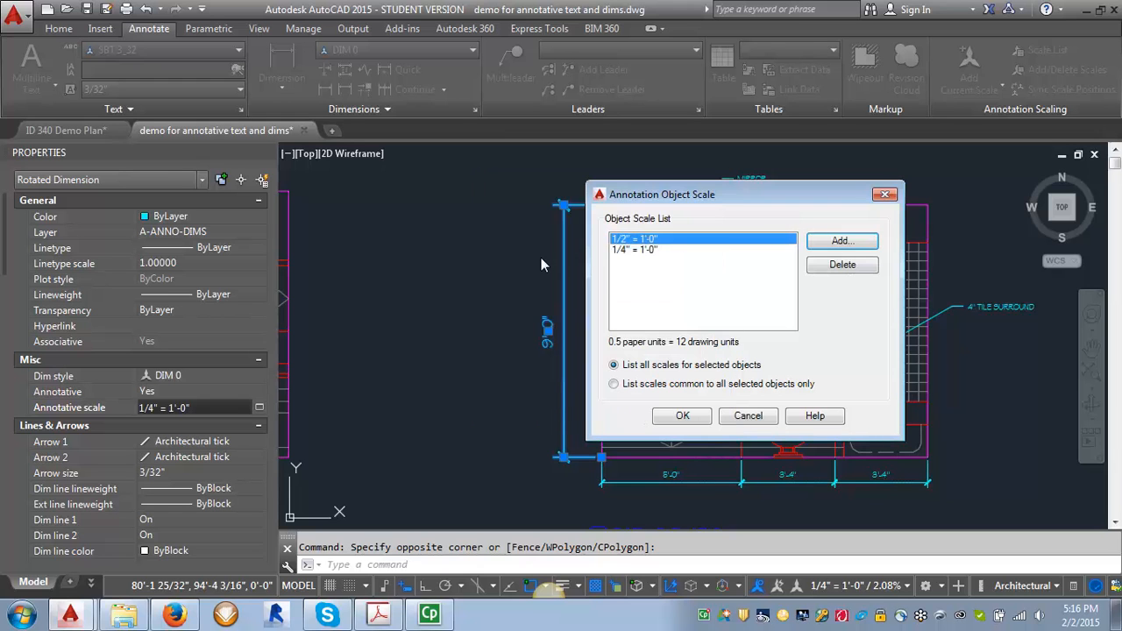
- Remove the 1/4" = 1'-0" scale from the vertical dimension's annotation scales
click(618, 251)
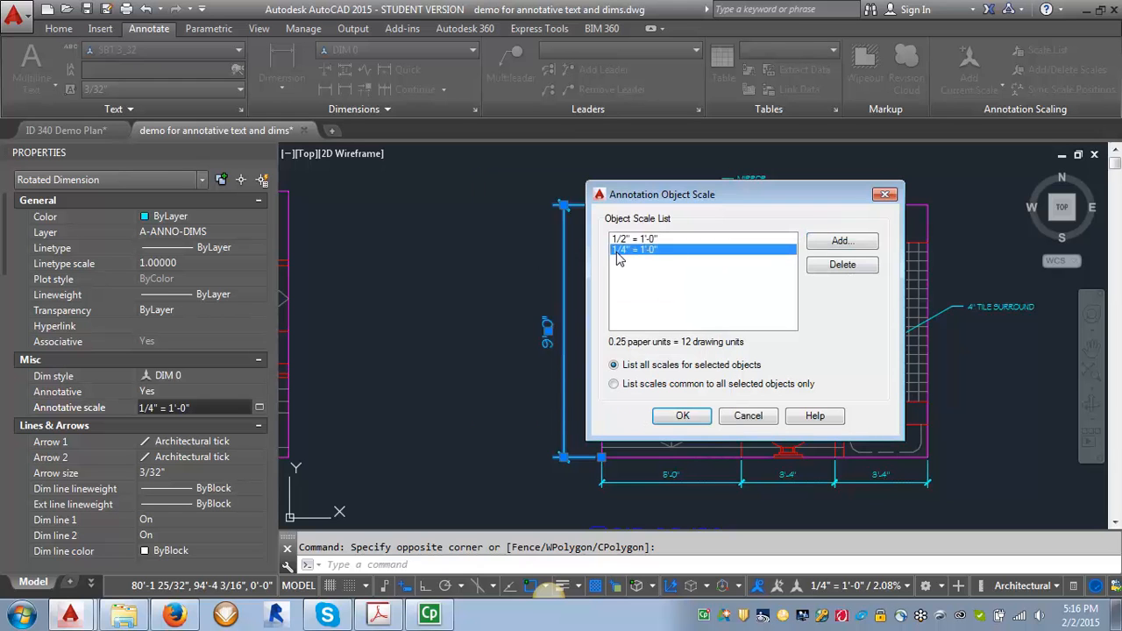
click(837, 268)
click(683, 417)
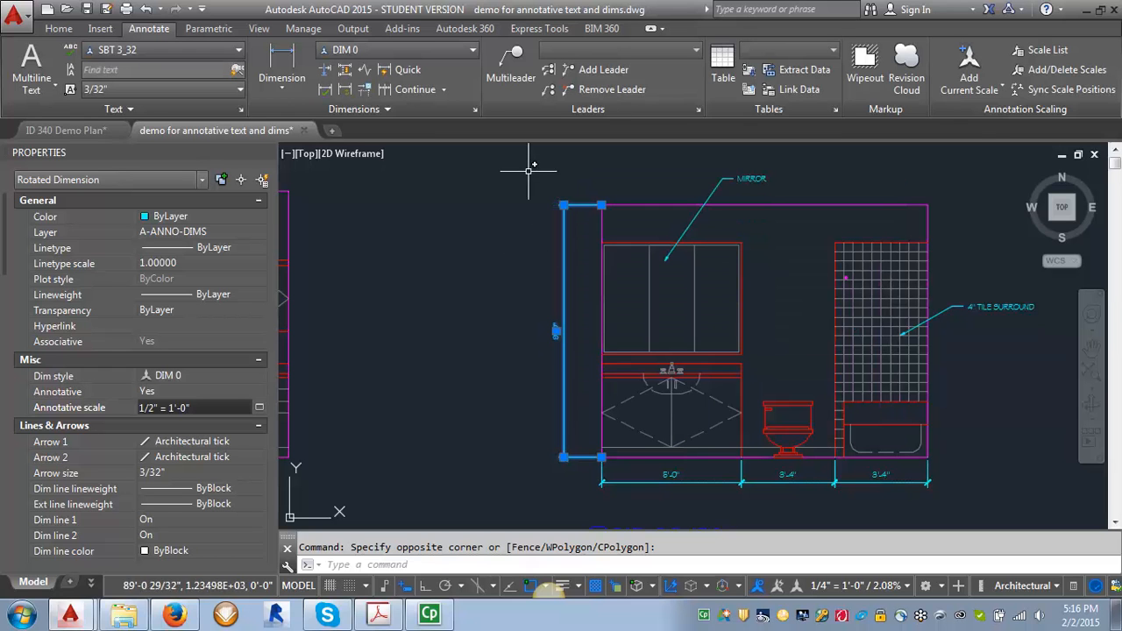
key(Escape)
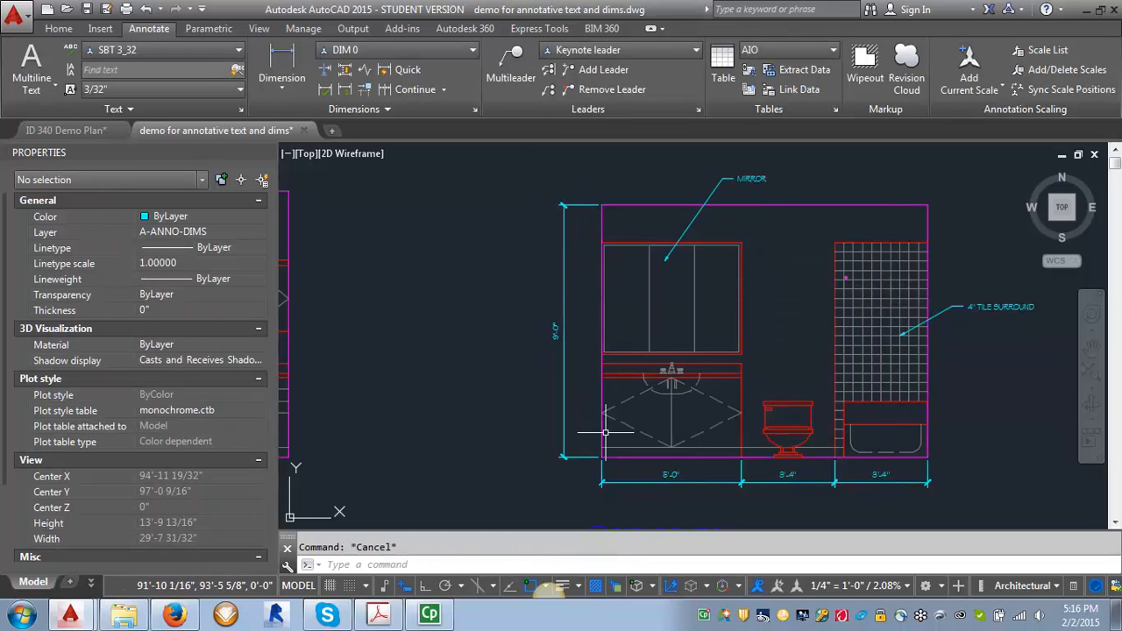
- Switch to the text demo layout and check the vertical dimension in the bath elevation viewport
click(90, 581)
click(112, 502)
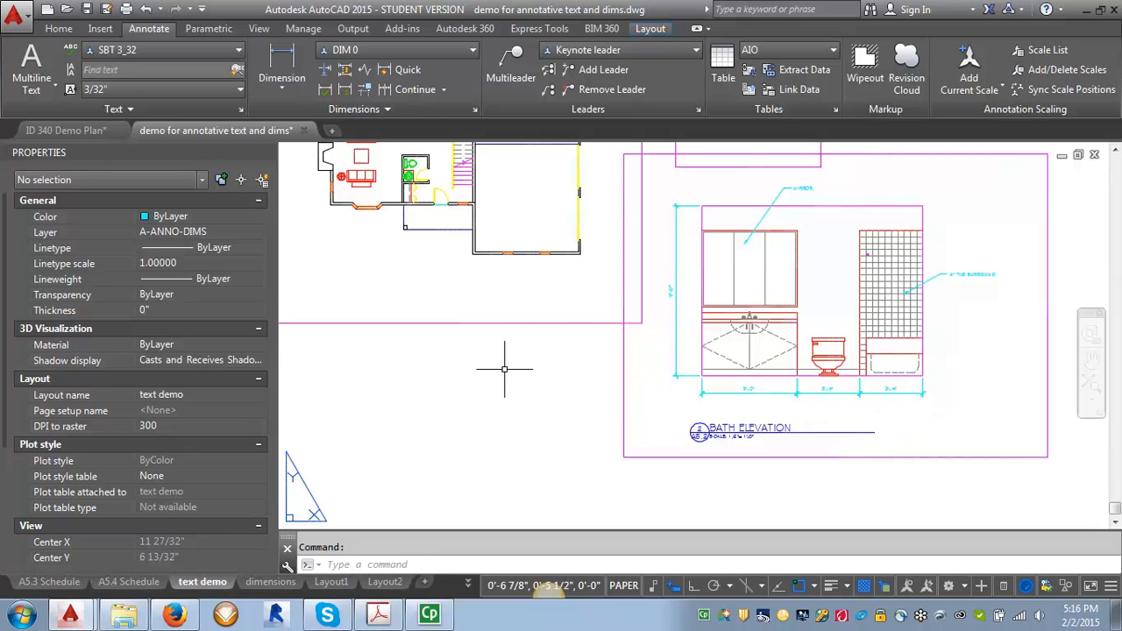
scroll(509, 380, down, 2)
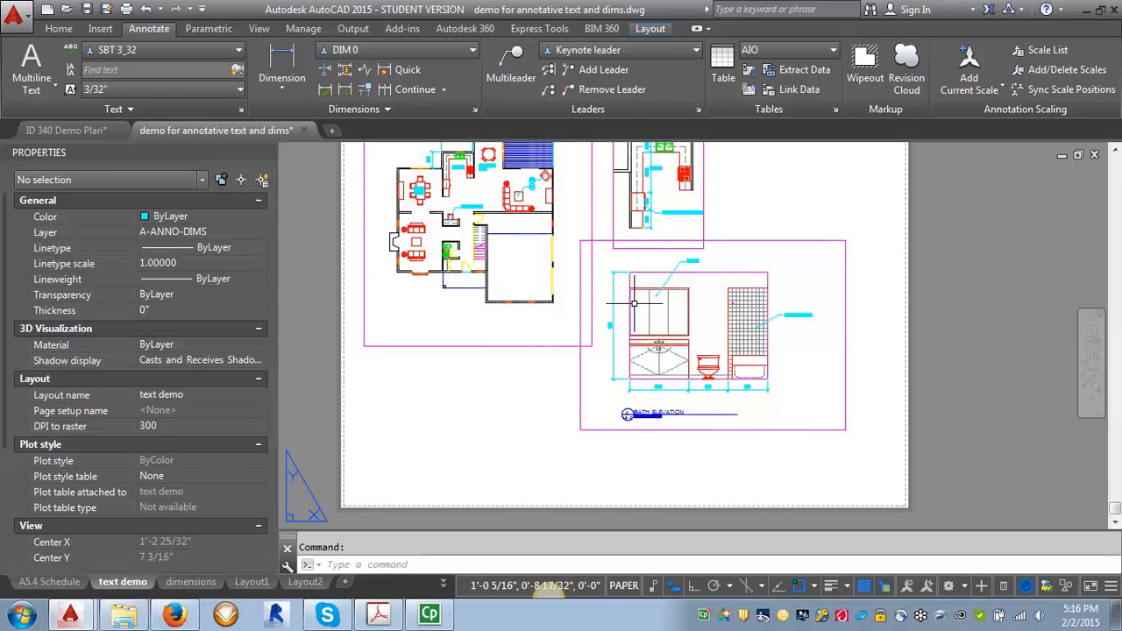
scroll(727, 316, down, 2)
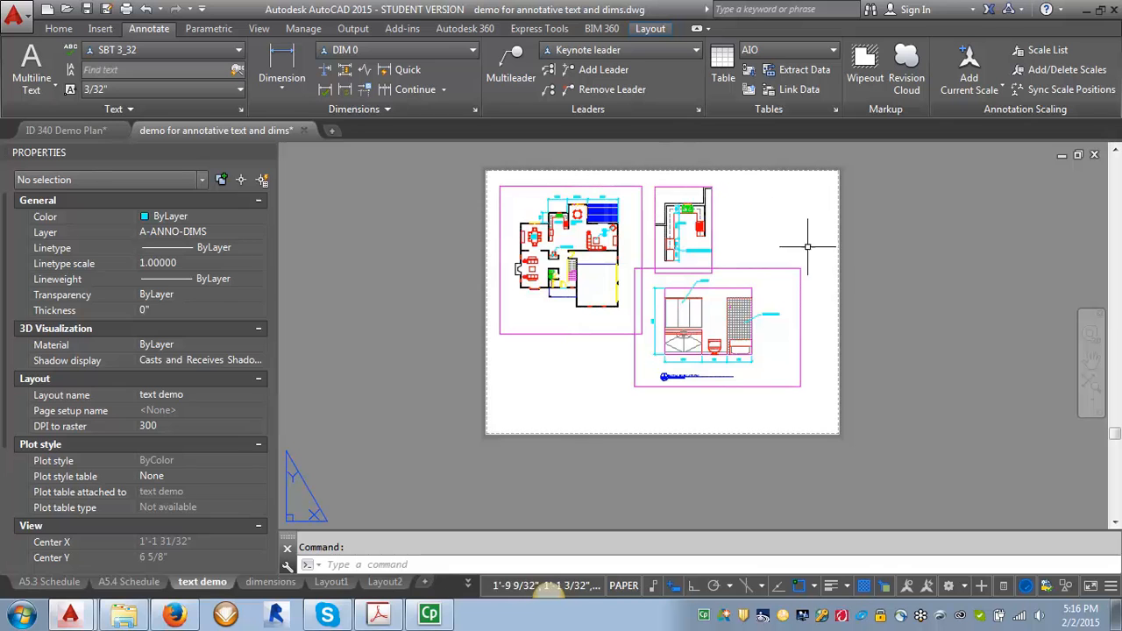